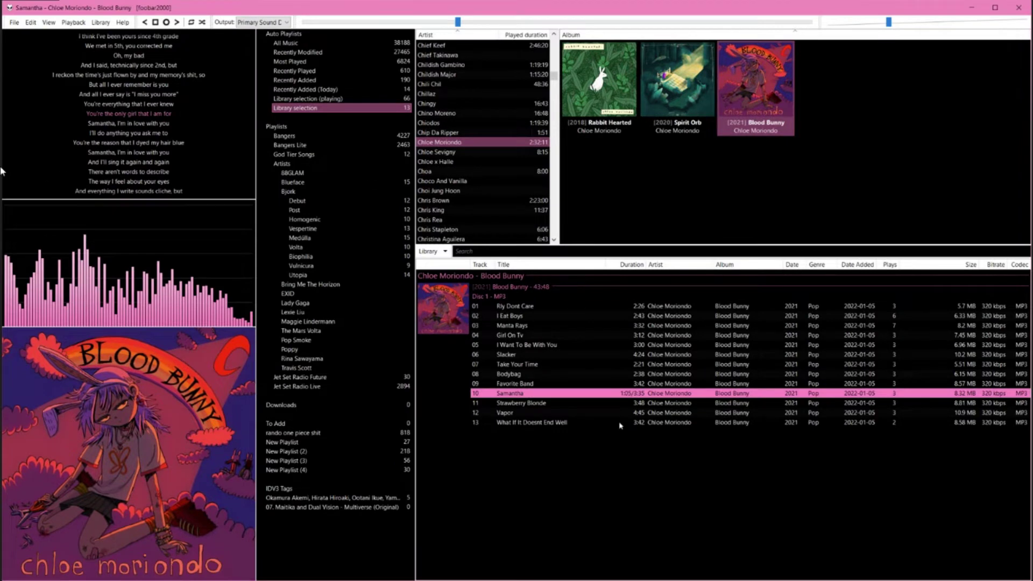
# Switch to the VirtualBox virtual machine and look through the Columns UI page in Edge for its features and available downloads.
pyautogui.click(15, 161)
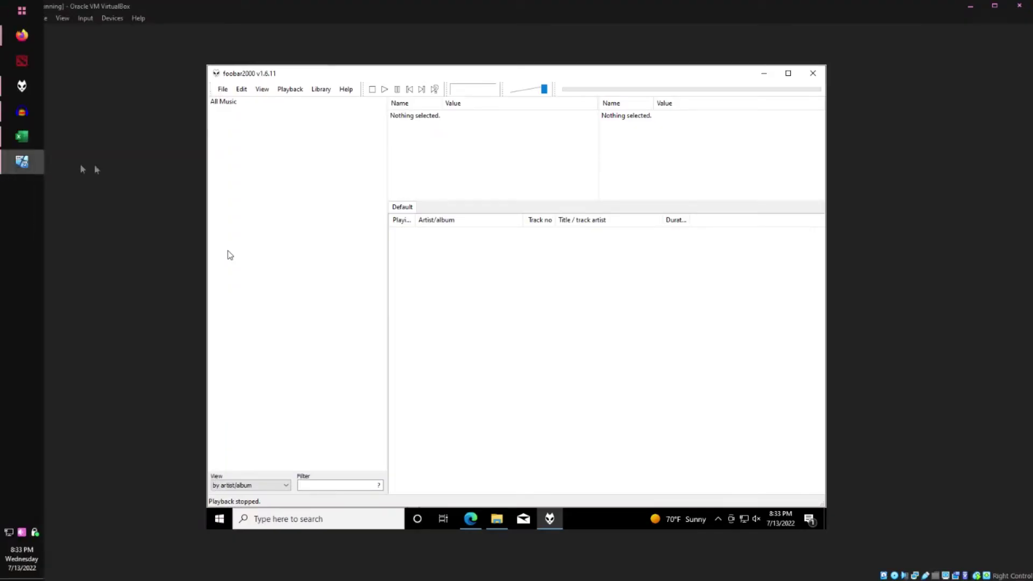
pyautogui.click(476, 525)
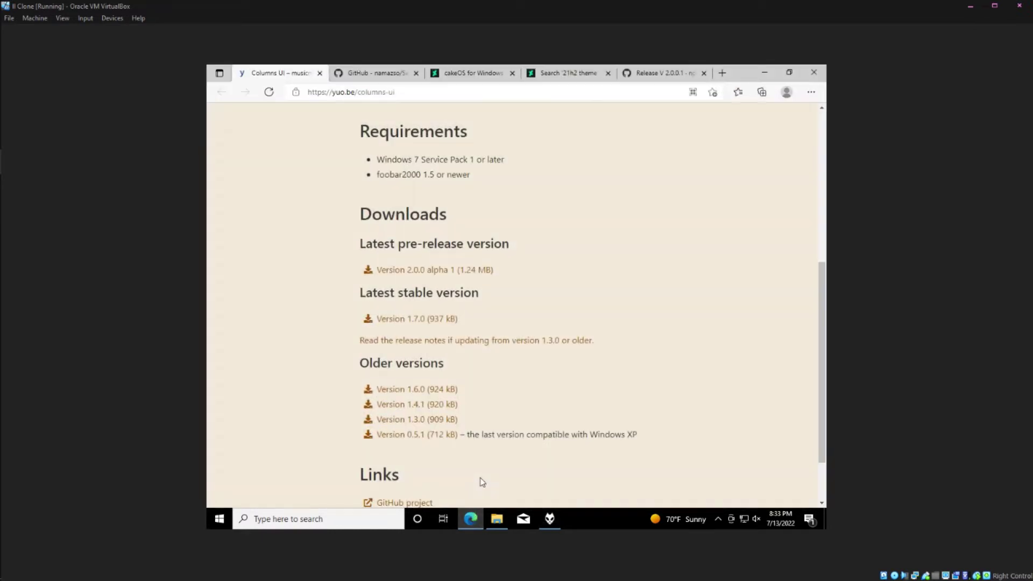
pyautogui.scroll(2, 483, 235)
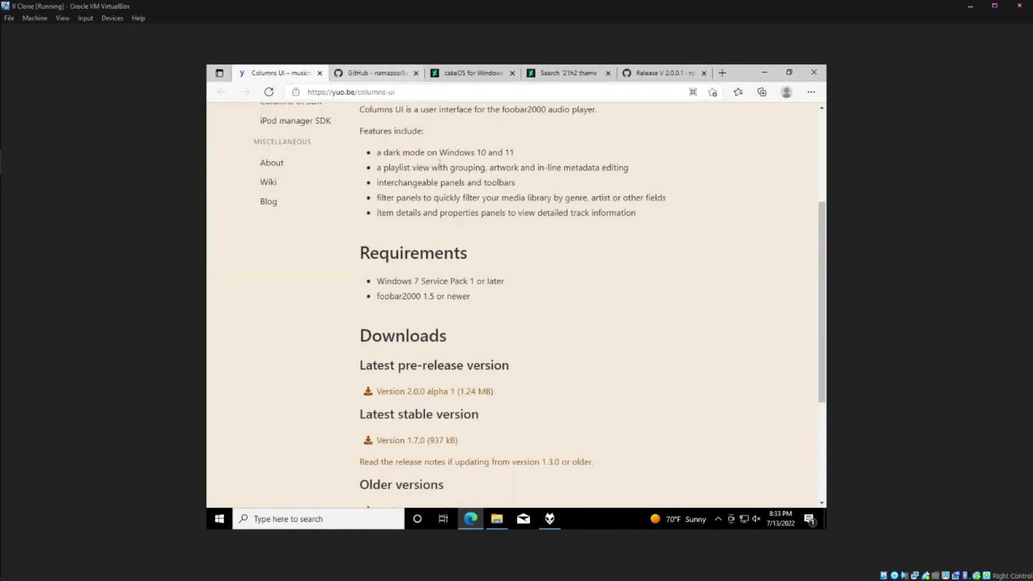
pyautogui.scroll(-2, 536, 369)
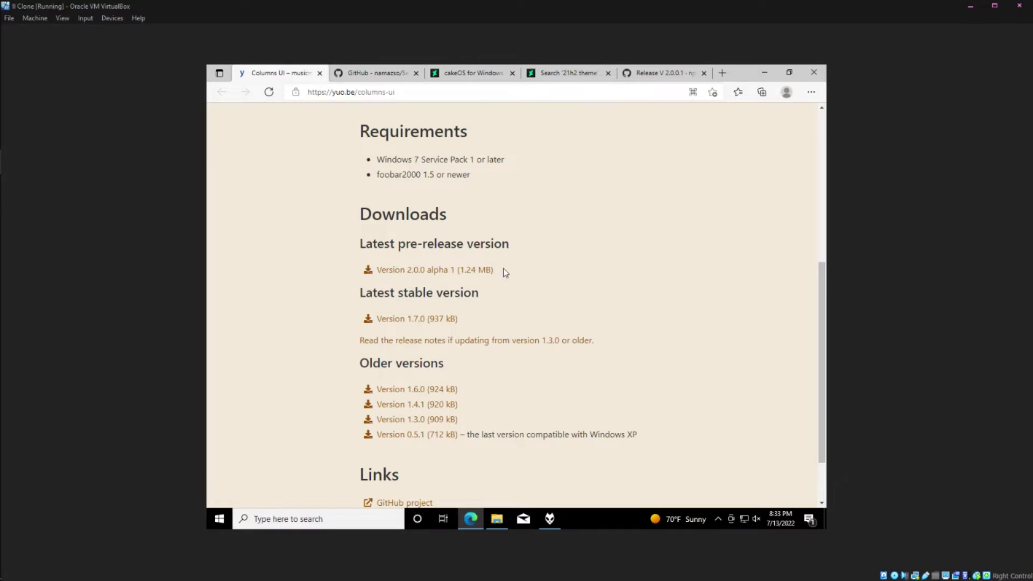
# Install the foo_ui_columns-2.0.0-alpha.1 component in foobar2000, restart it and choose Columns UI as the user interface module.
pyautogui.click(550, 519)
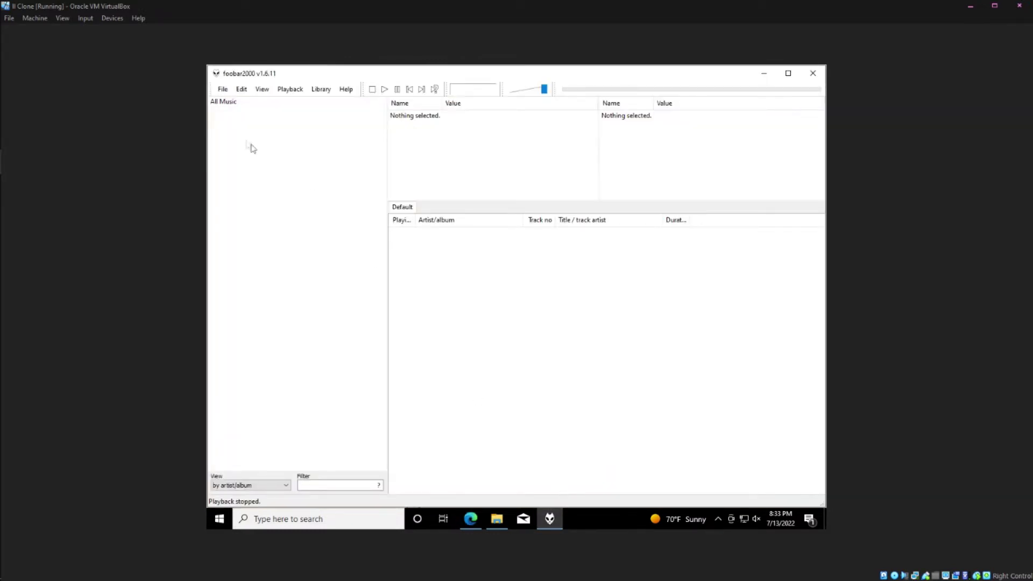
pyautogui.click(223, 89)
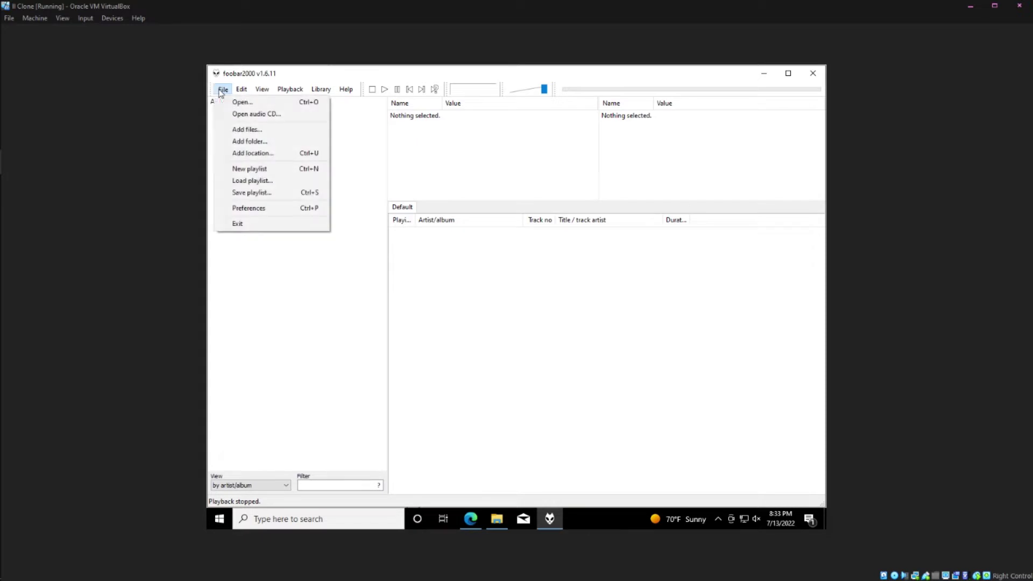
pyautogui.click(269, 211)
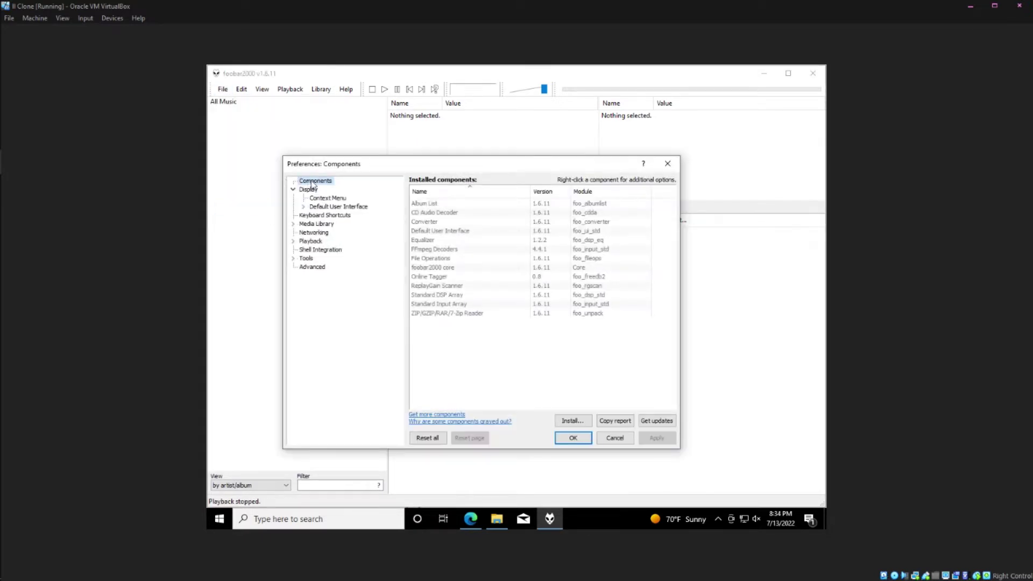
pyautogui.click(573, 421)
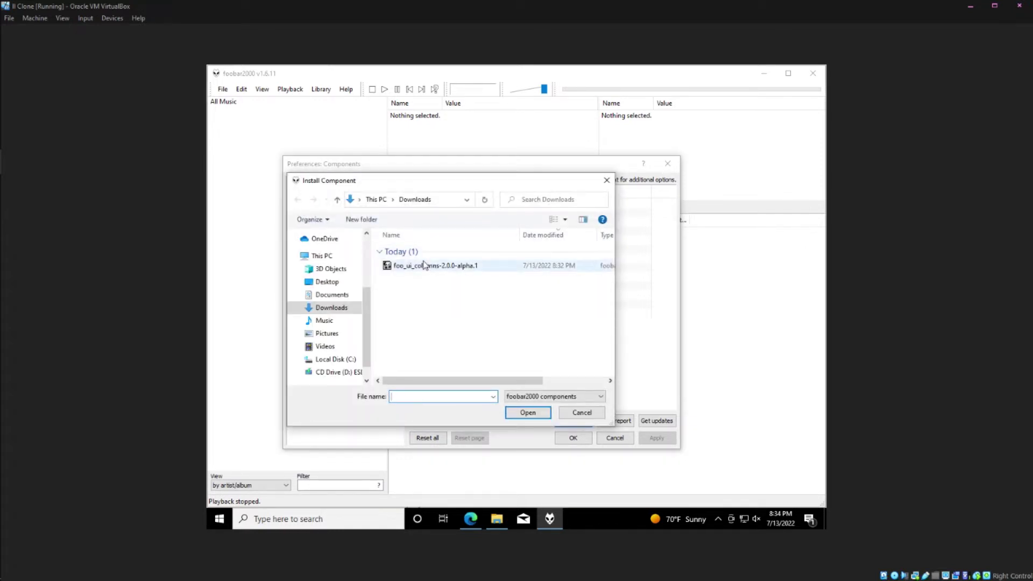
pyautogui.doubleClick(425, 266)
pyautogui.click(573, 437)
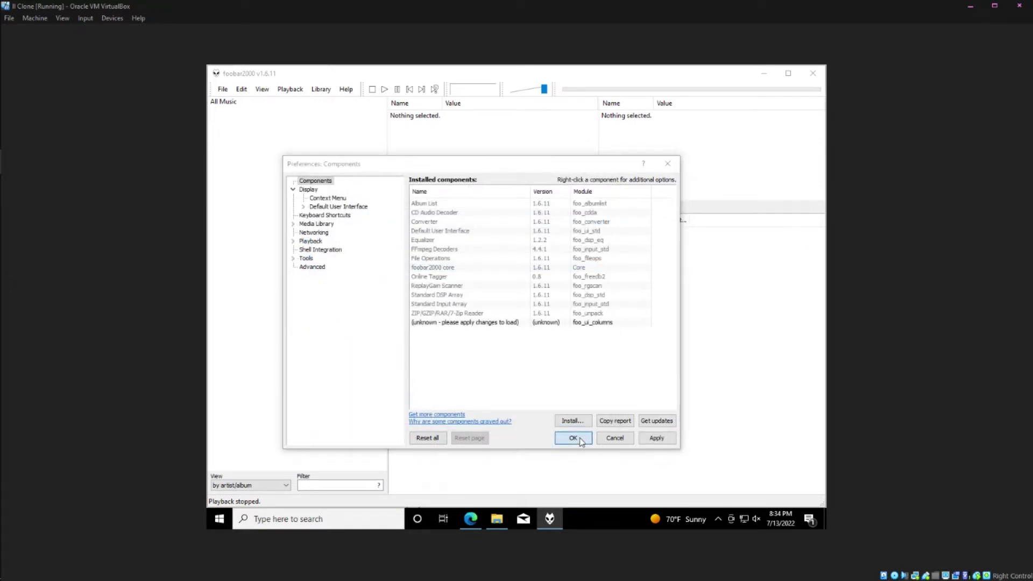
pyautogui.click(548, 328)
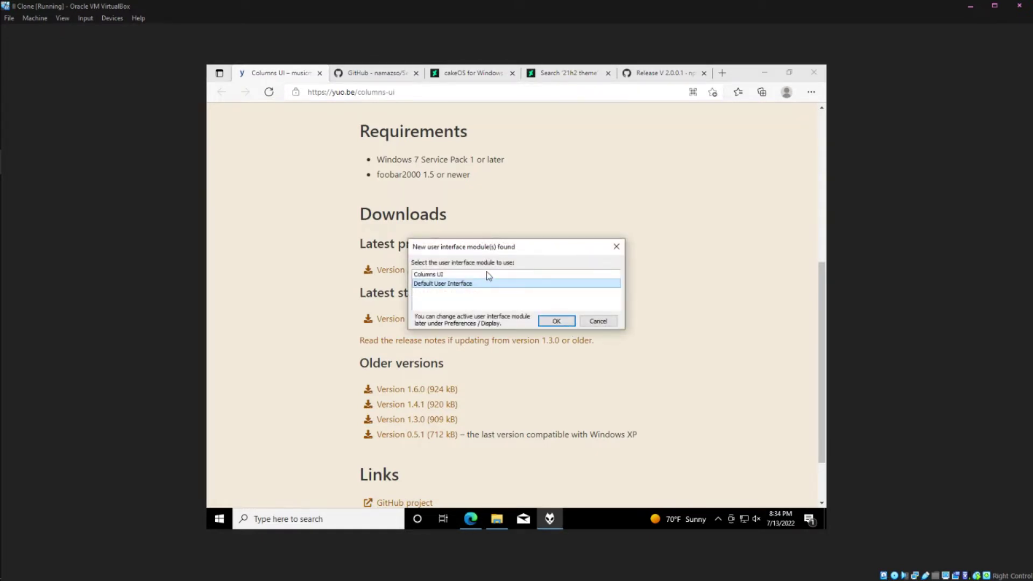
pyautogui.click(487, 275)
pyautogui.click(550, 321)
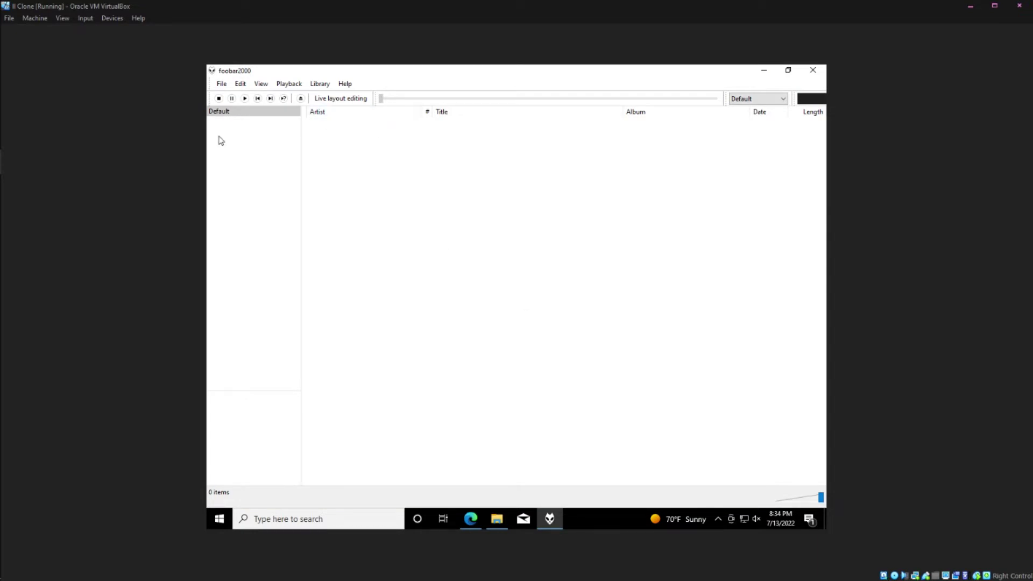
# Set the Columns UI colour mode to Dark in the foobar2000 preferences.
pyautogui.click(222, 85)
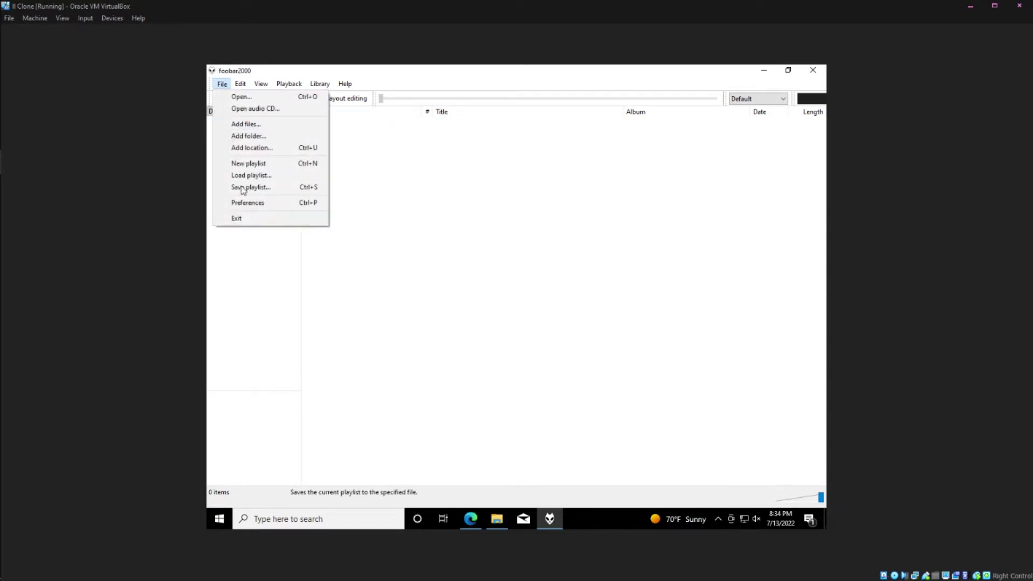
pyautogui.click(287, 204)
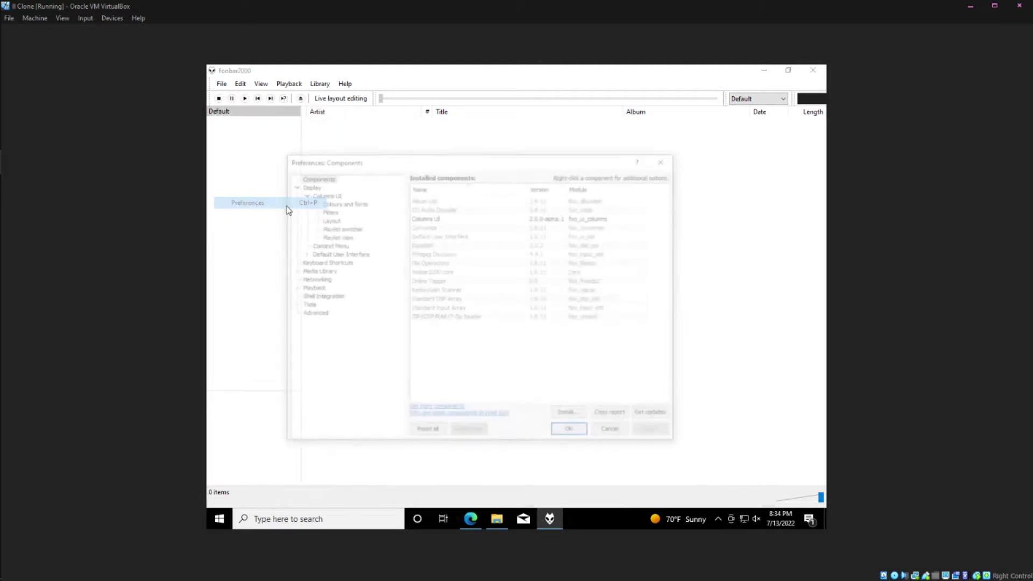
pyautogui.click(325, 194)
pyautogui.click(341, 203)
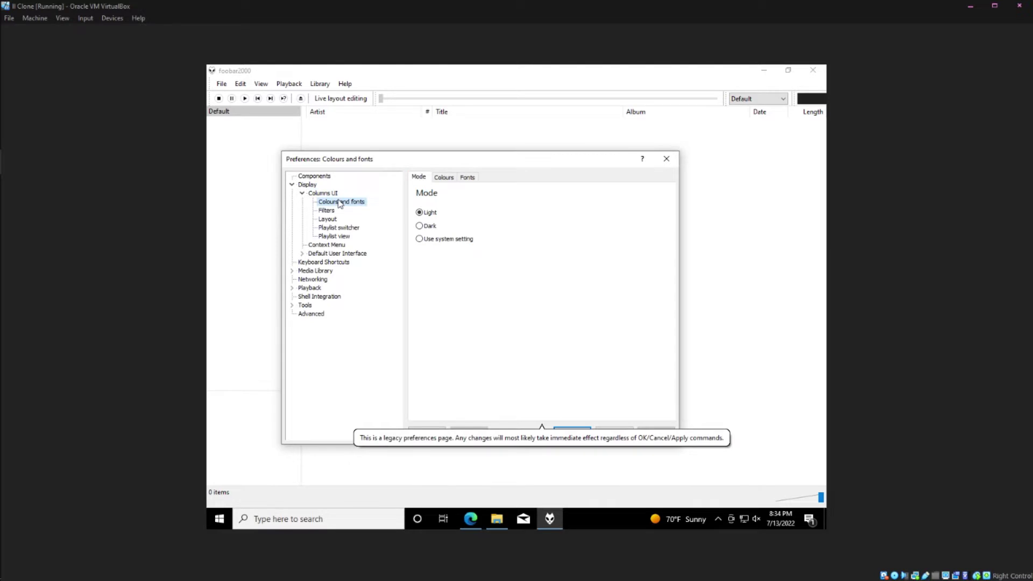
pyautogui.click(422, 226)
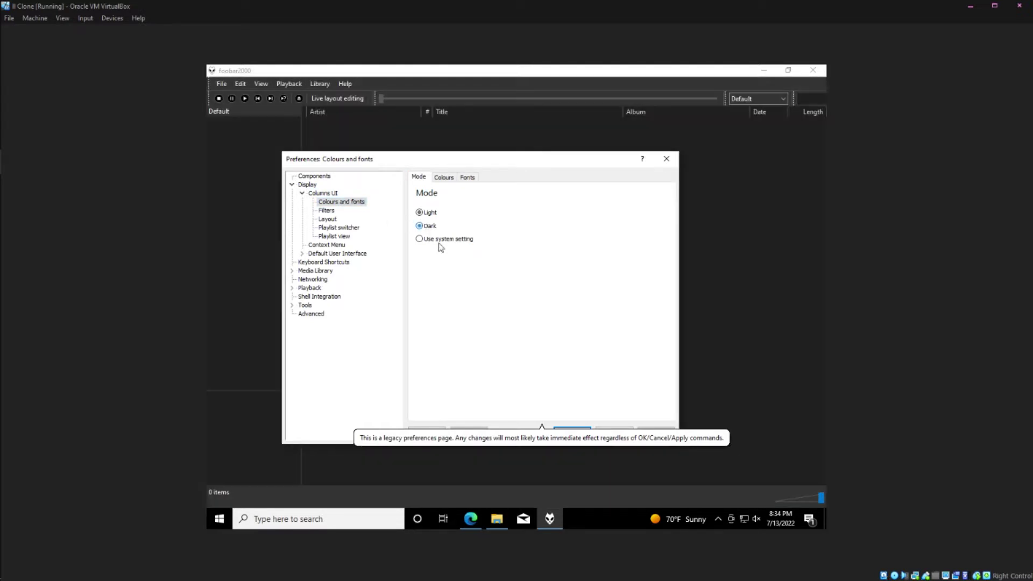
pyautogui.click(572, 431)
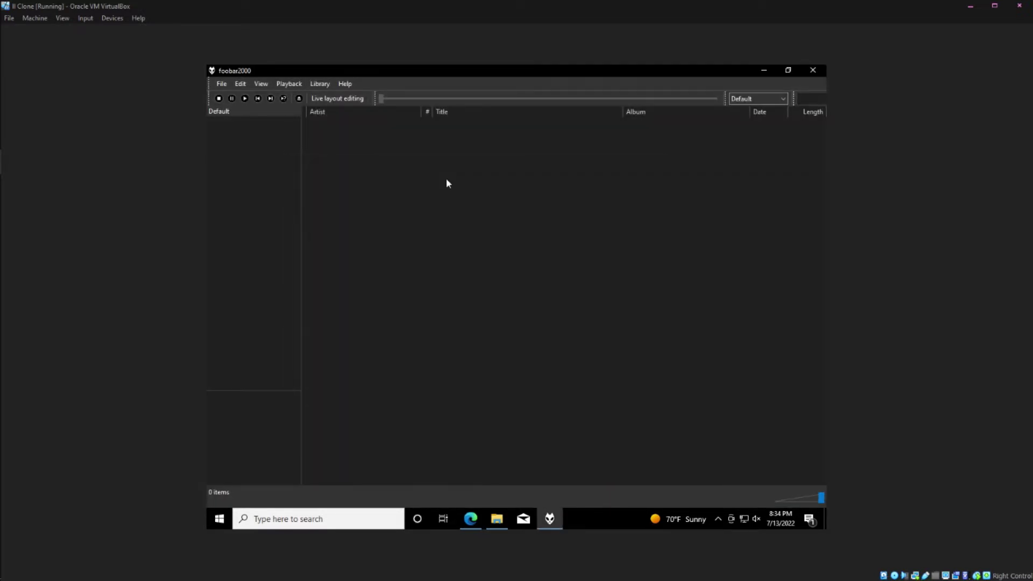
# Remove the Columns UI component from the installed components and restart foobar2000.
pyautogui.click(222, 85)
pyautogui.click(266, 206)
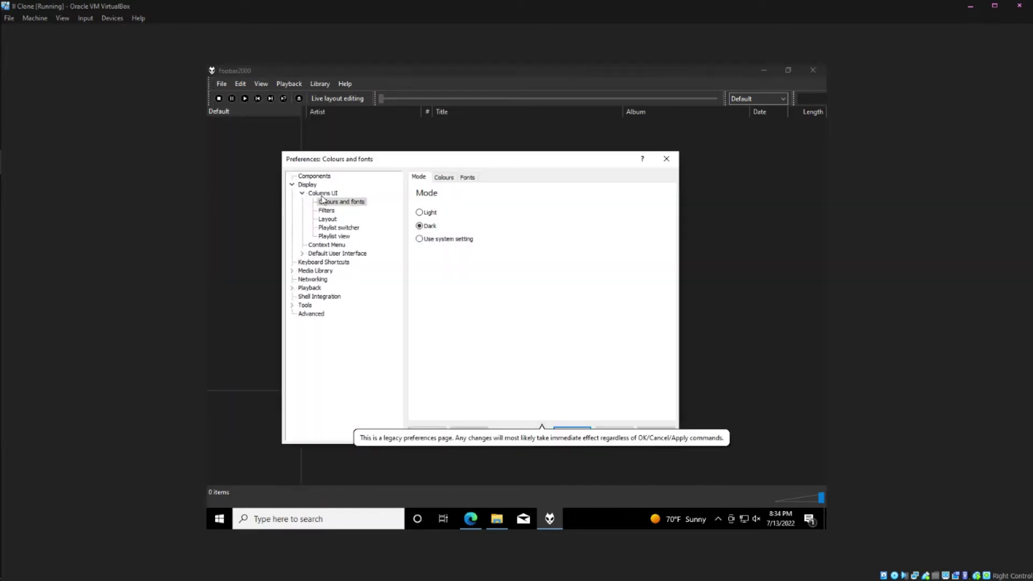
pyautogui.click(312, 177)
pyautogui.click(419, 208)
pyautogui.click(422, 217)
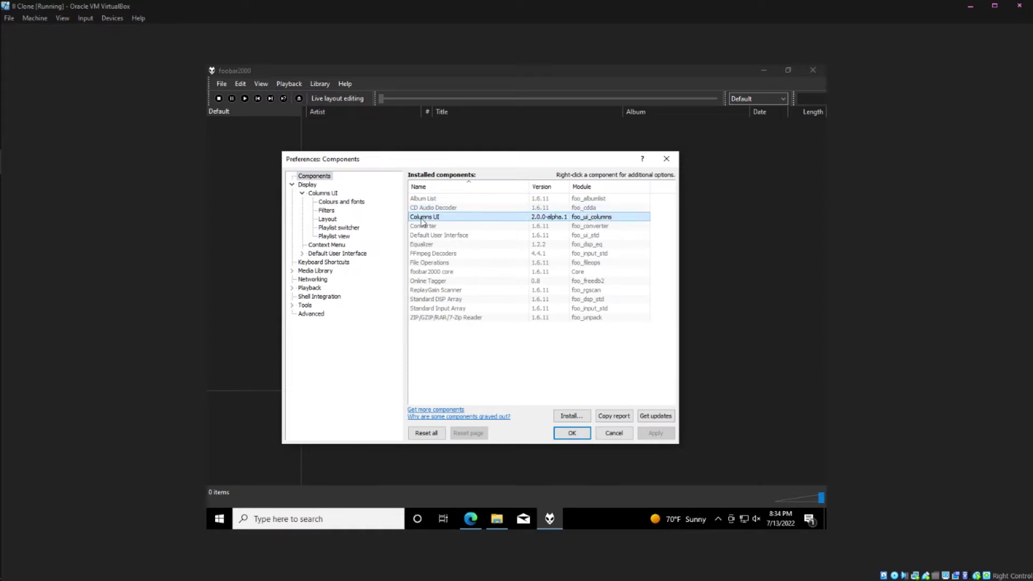
pyautogui.rightClick(423, 217)
pyautogui.click(451, 238)
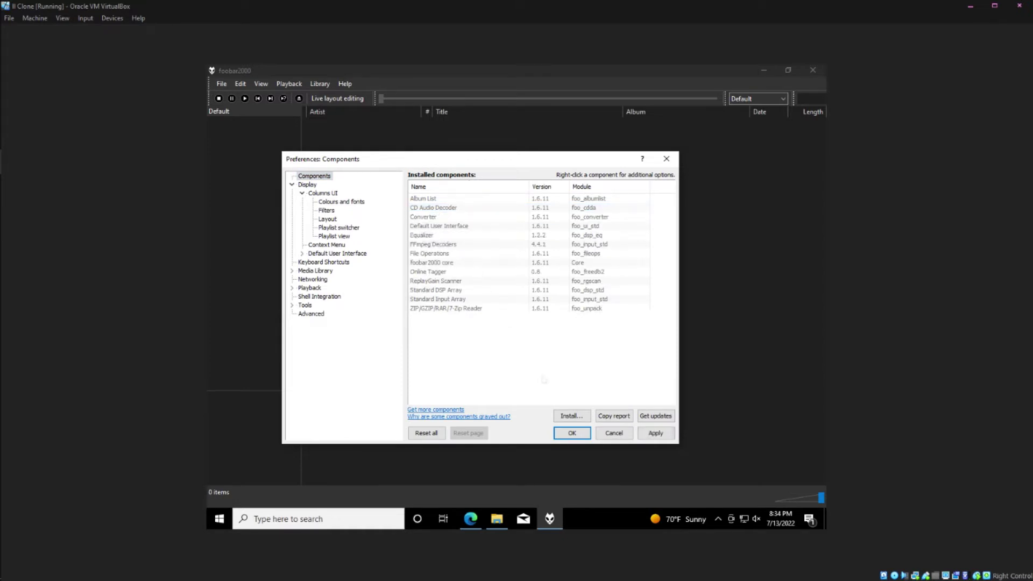
pyautogui.click(570, 431)
pyautogui.click(557, 325)
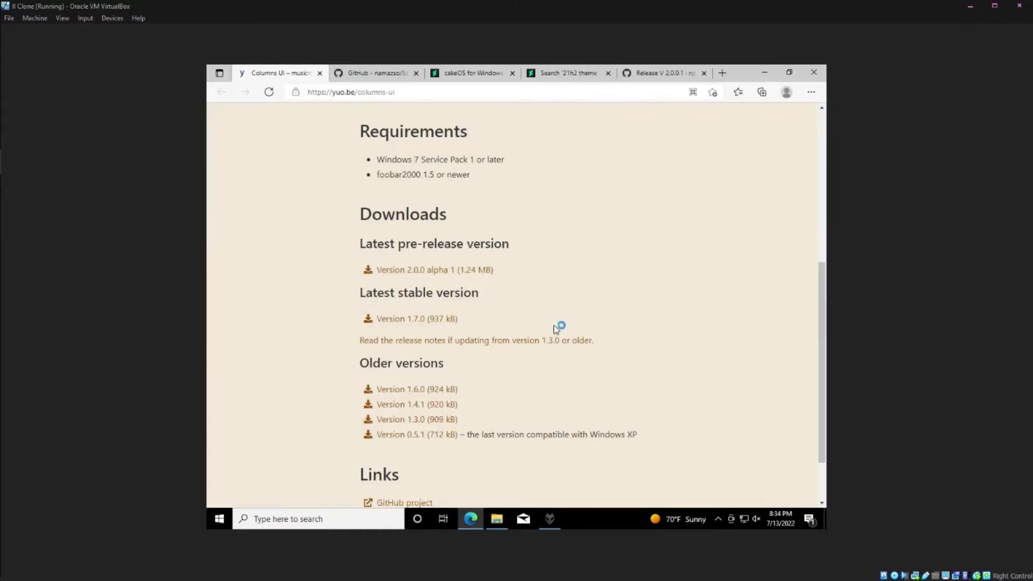
# View the downloaded files, switch to Edge and view the assets of the SecureUxTheme v2.1.2 release on GitHub.
pyautogui.click(497, 520)
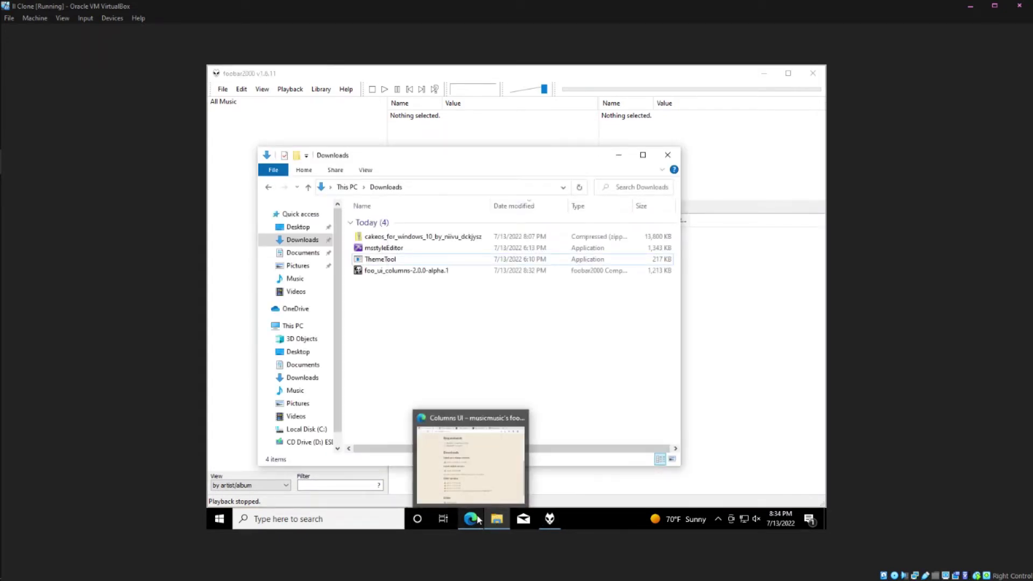
pyautogui.click(469, 480)
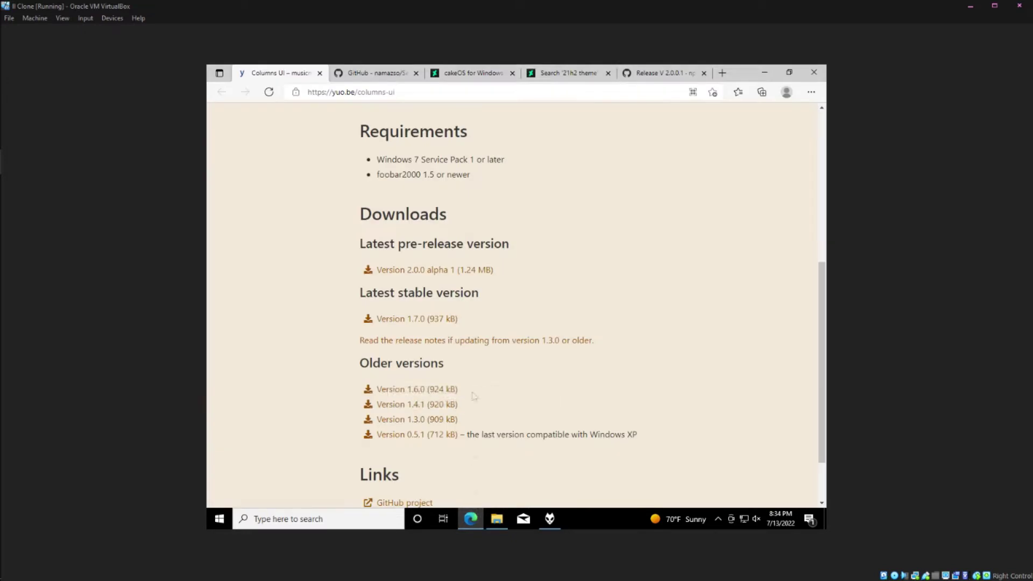
pyautogui.click(372, 75)
pyautogui.click(667, 453)
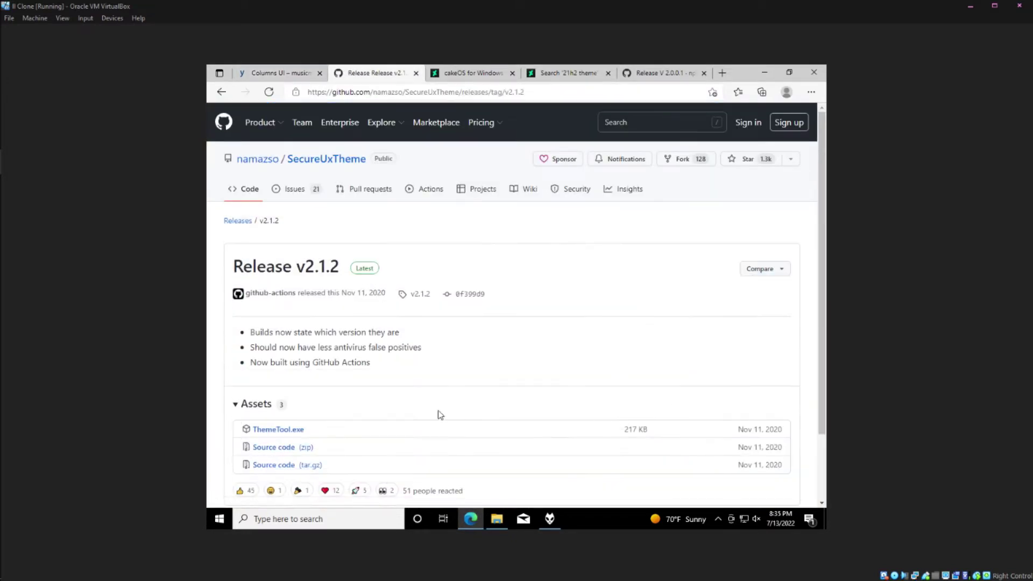
pyautogui.scroll(-2, 440, 414)
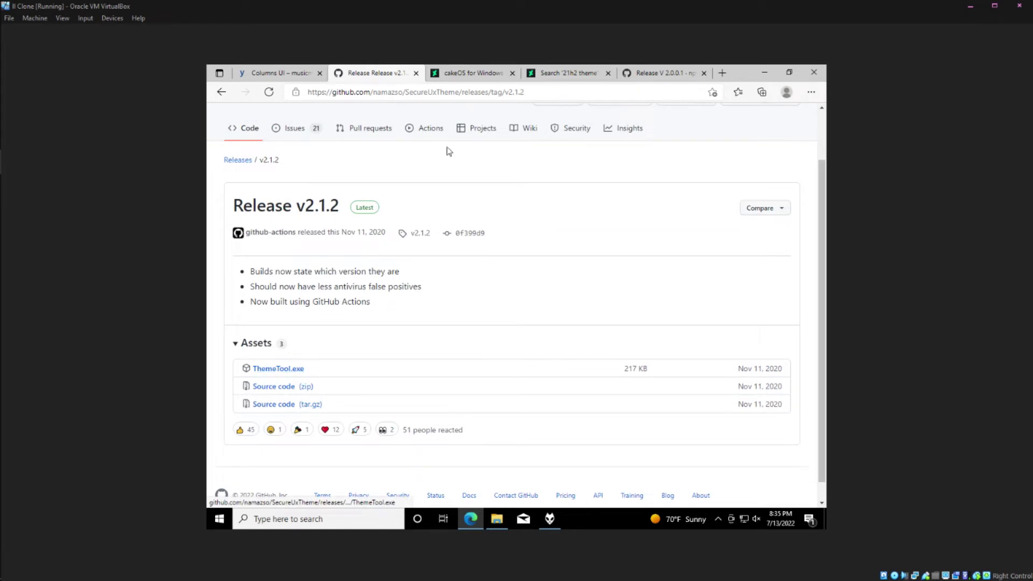
# From the cakeOS theme page, check the Windows version with winver and view the DeviantArt results for "21h2 theme".
pyautogui.click(468, 78)
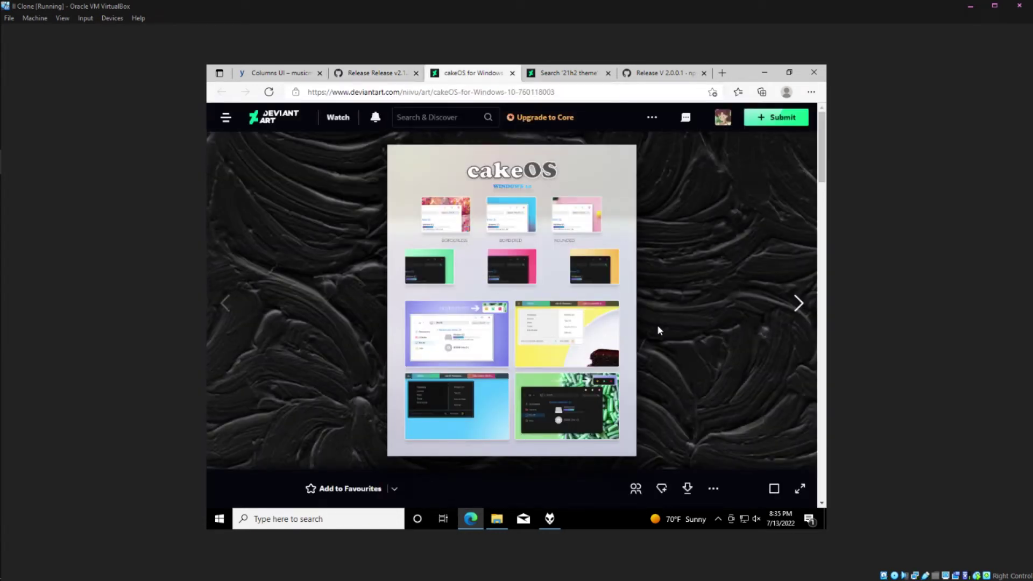
pyautogui.press('super+r')
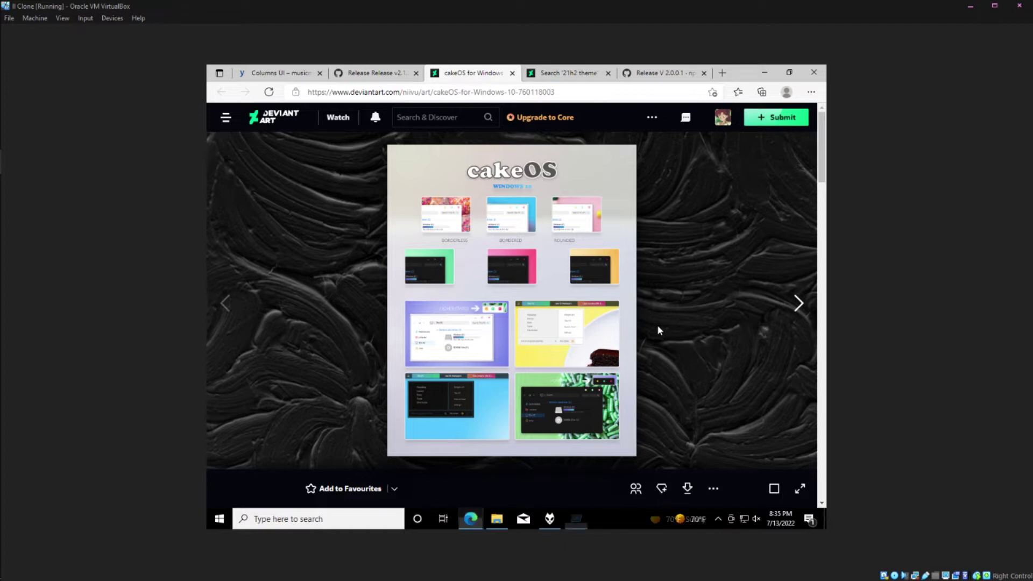
pyautogui.write('winver')
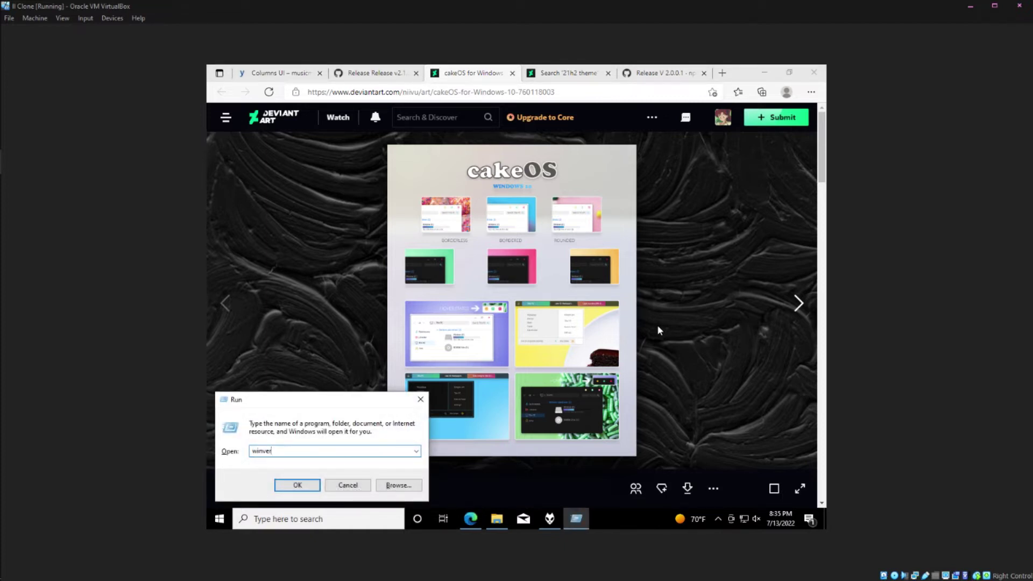
pyautogui.press('Return')
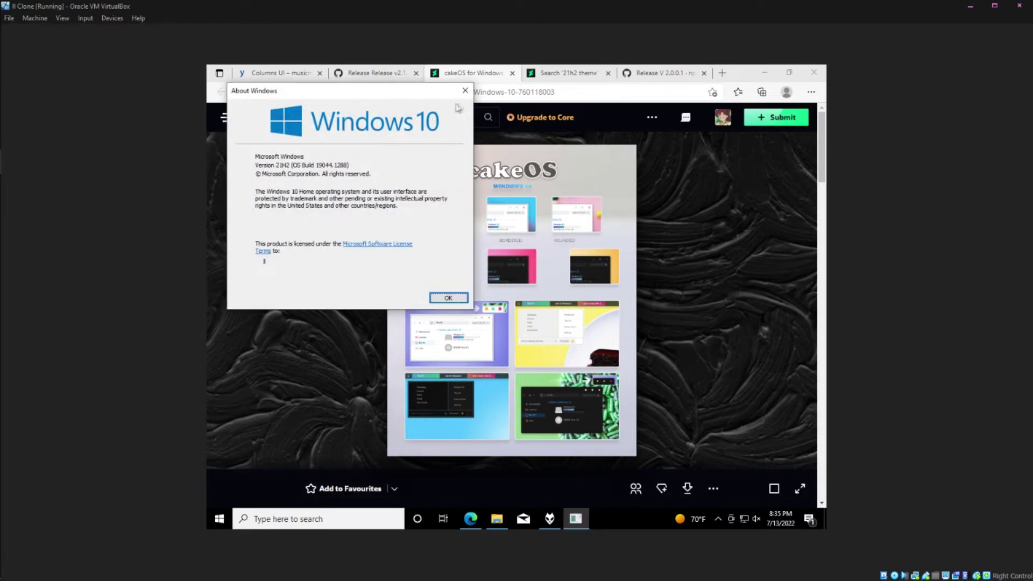
pyautogui.click(465, 90)
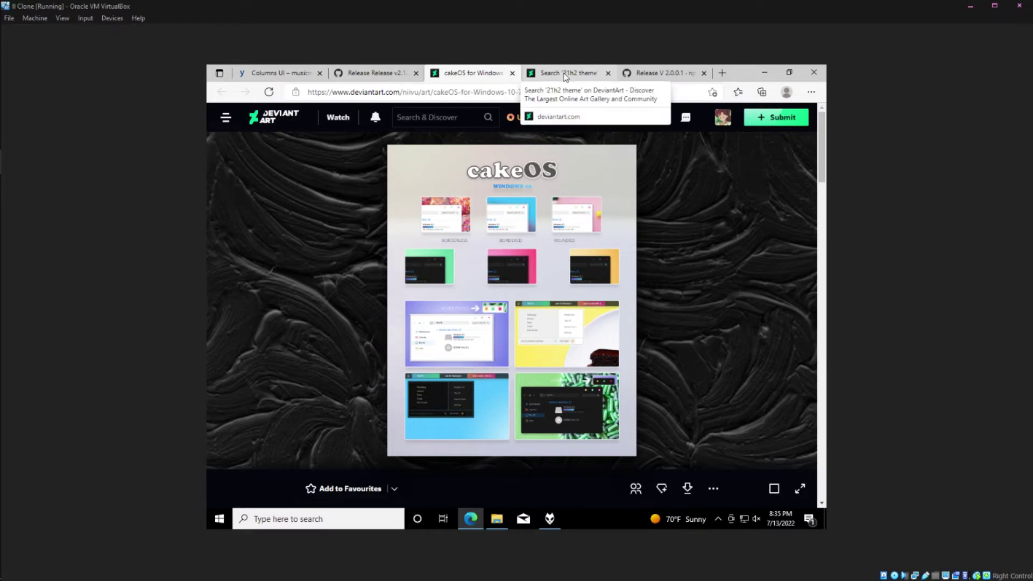
pyautogui.click(565, 77)
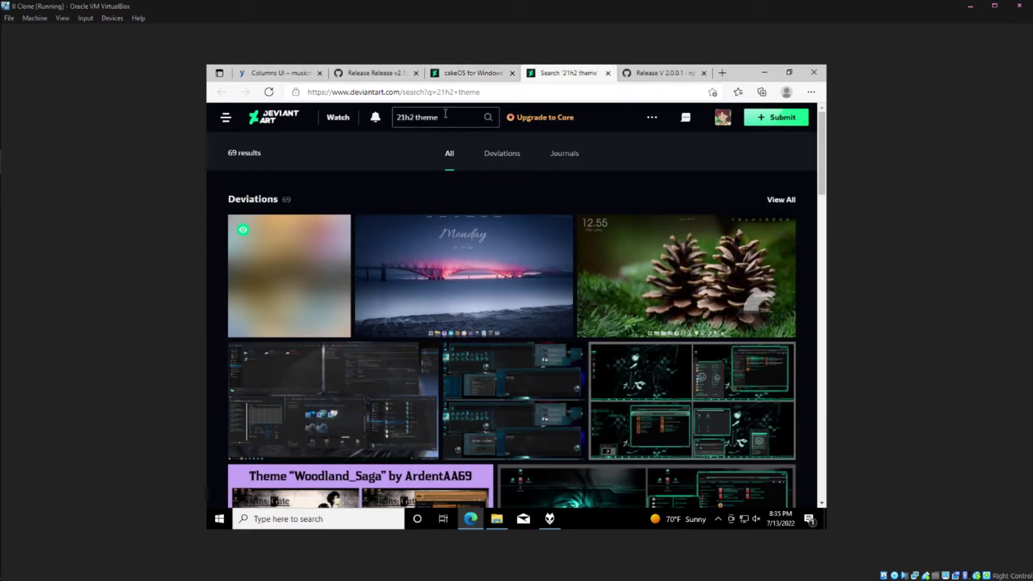
pyautogui.click(473, 71)
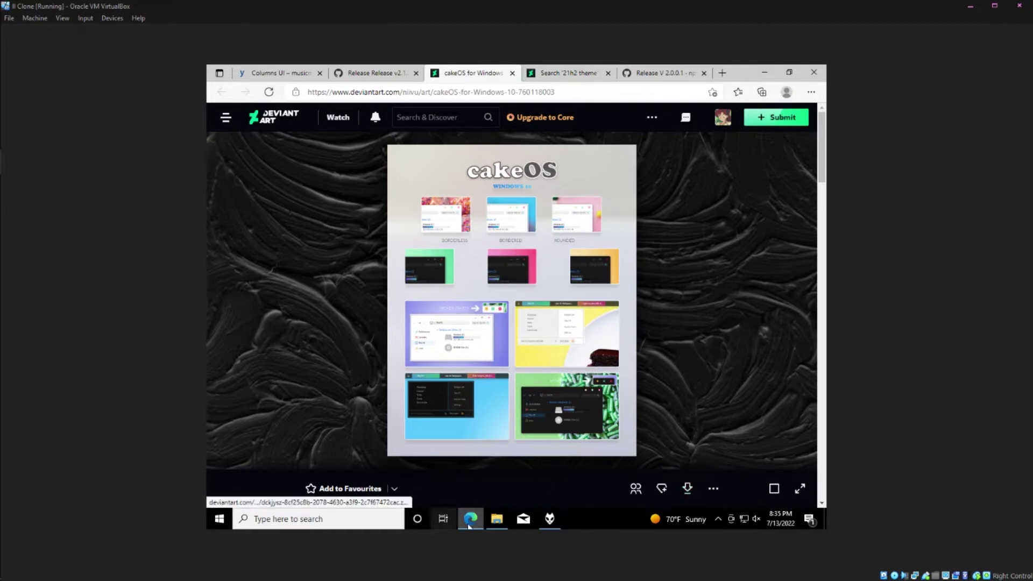
# Open C:\Windows\Resources\Themes in a second File Explorer window and move it aside so the Downloads folder stays accessible.
pyautogui.click(496, 518)
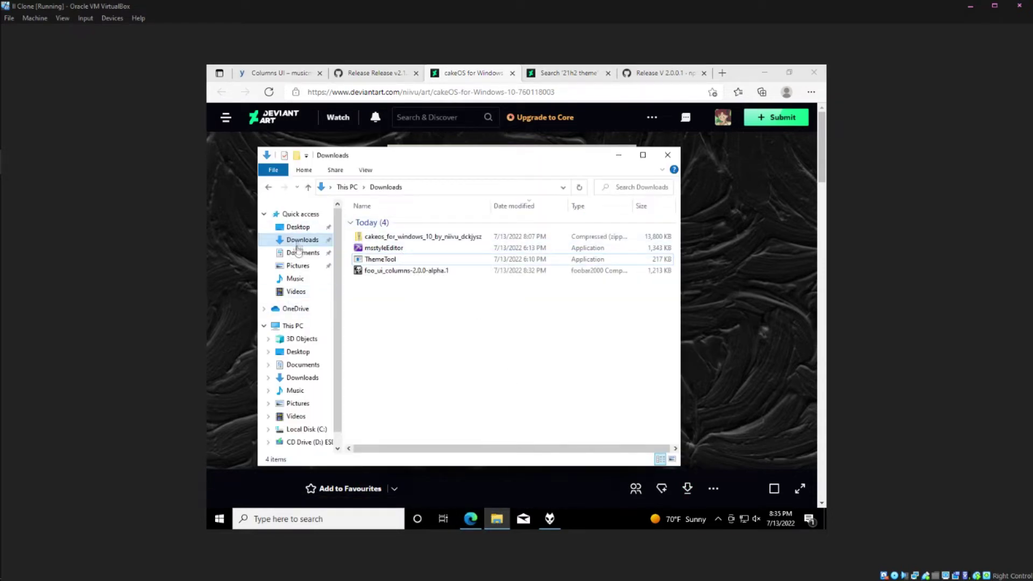
pyautogui.rightClick(291, 325)
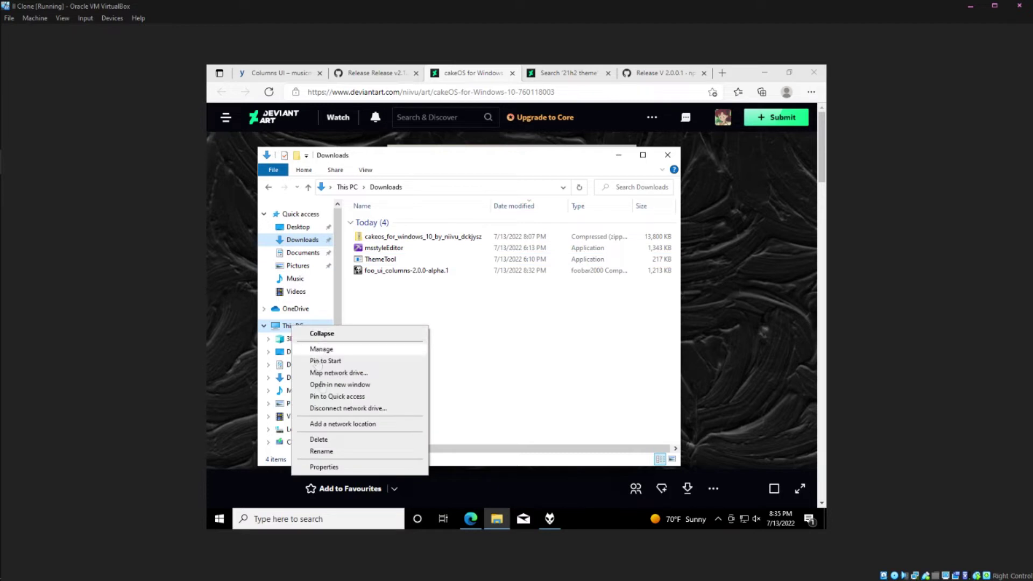
pyautogui.click(366, 385)
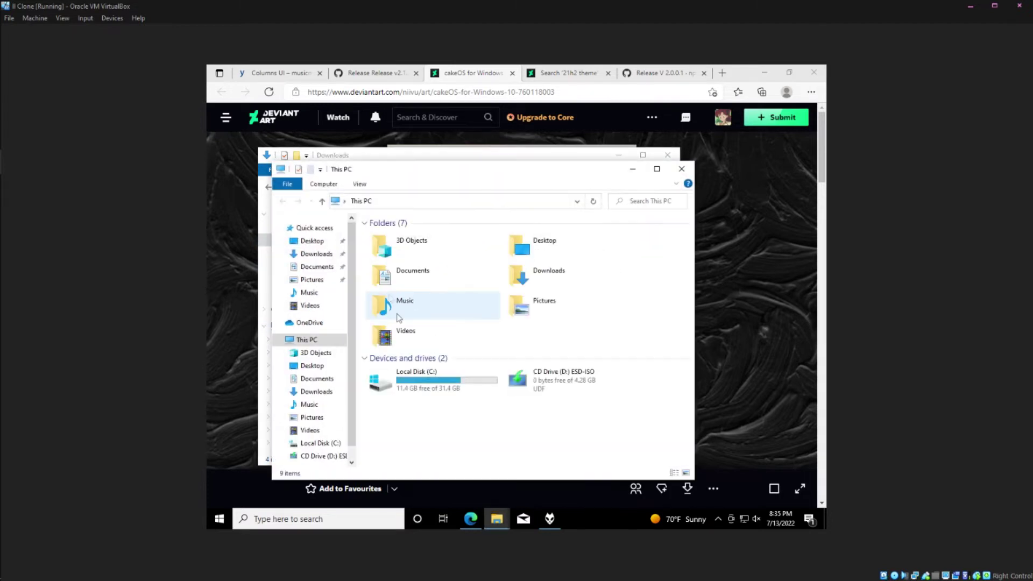
pyautogui.doubleClick(424, 378)
pyautogui.doubleClick(393, 281)
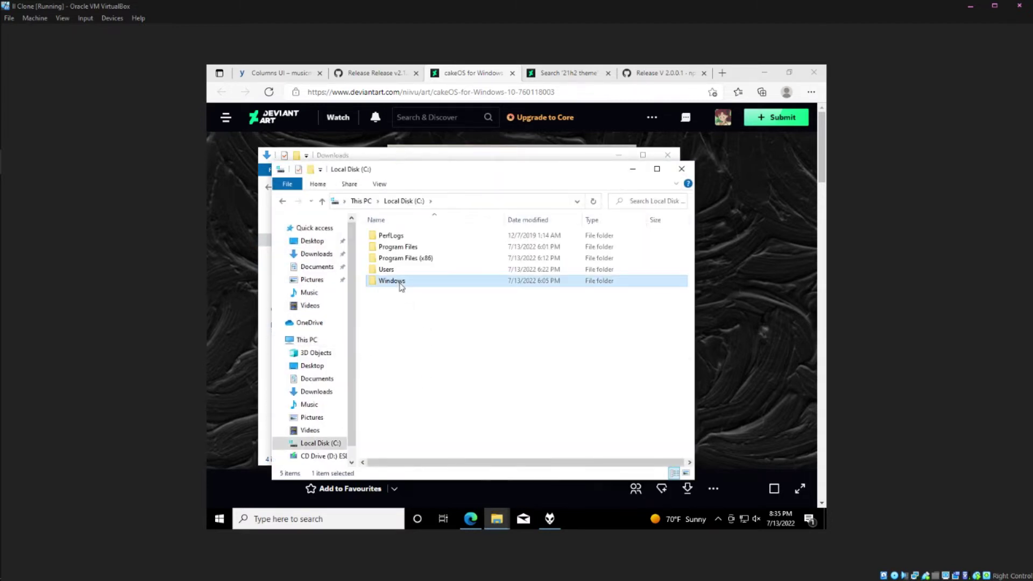
pyautogui.scroll(-8, 407, 327)
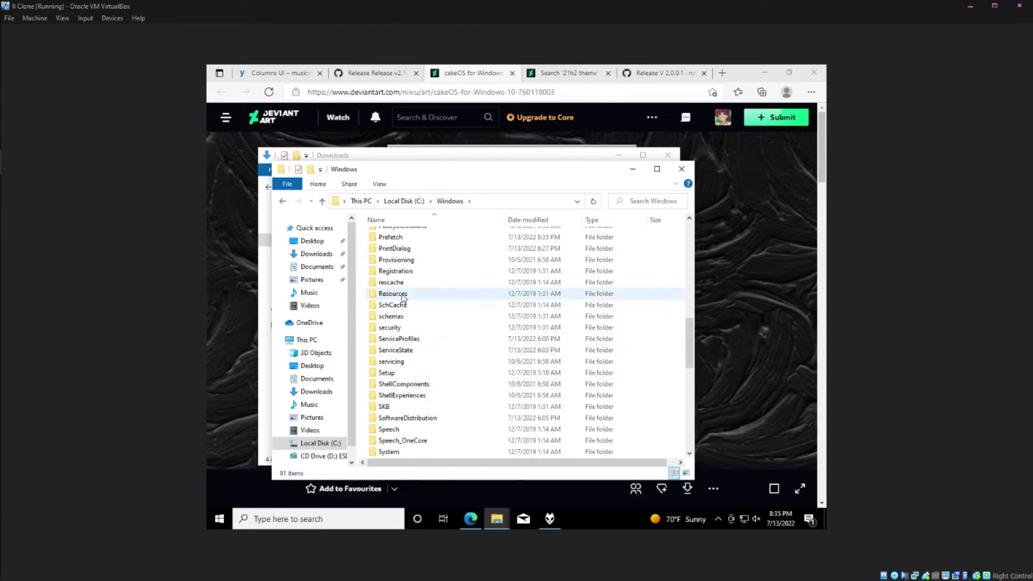
pyautogui.doubleClick(393, 294)
pyautogui.doubleClick(408, 251)
pyautogui.moveTo(409, 162); pyautogui.dragTo(589, 166)
# Copy everything from the cakeOS archive's Windows 10 Themes folder into the Windows Themes folder, granting administrator permission for all items.
pyautogui.click(400, 240)
pyautogui.doubleClick(399, 237)
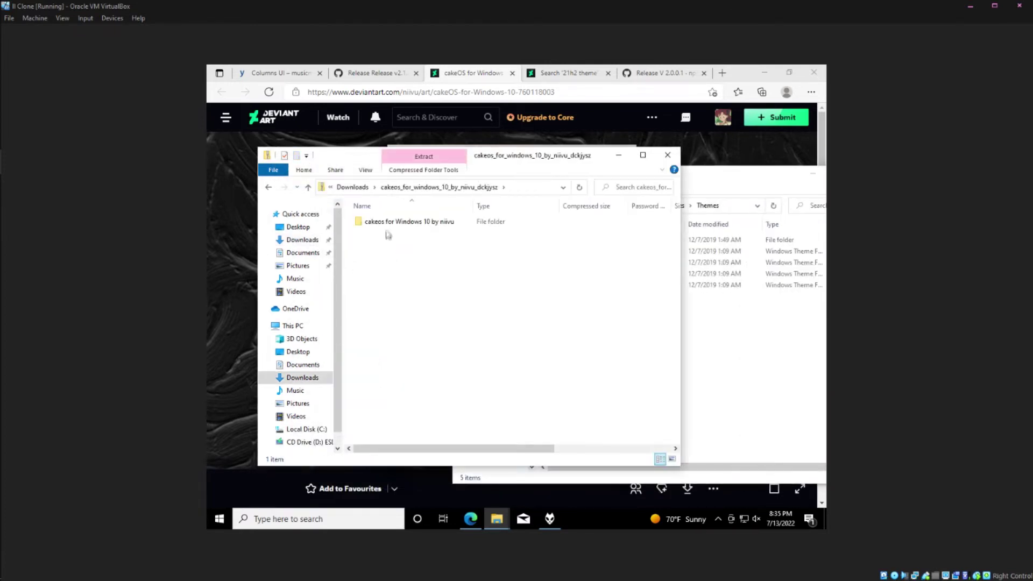
pyautogui.doubleClick(388, 222)
pyautogui.doubleClick(394, 234)
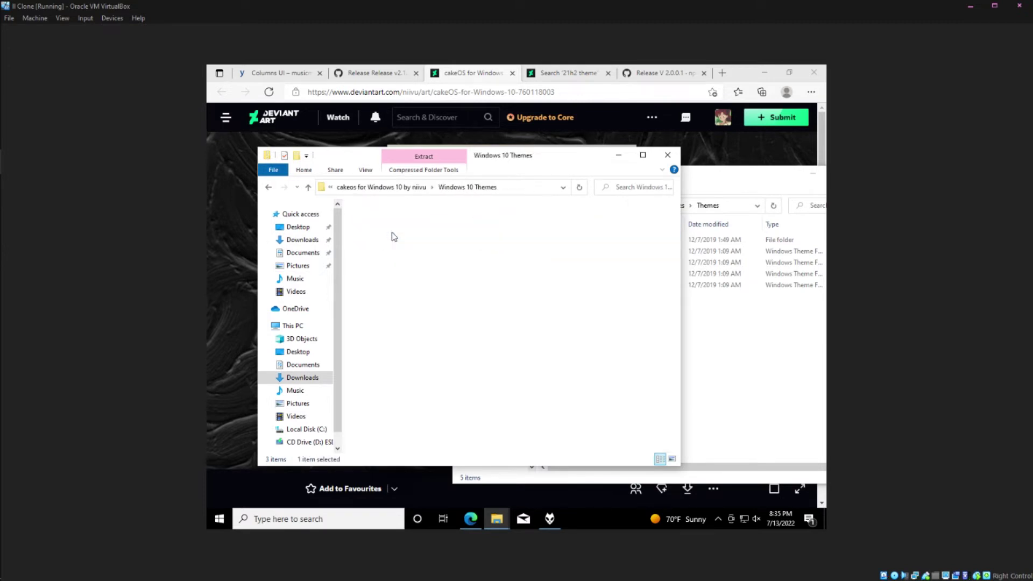
pyautogui.scroll(-3, 375, 274)
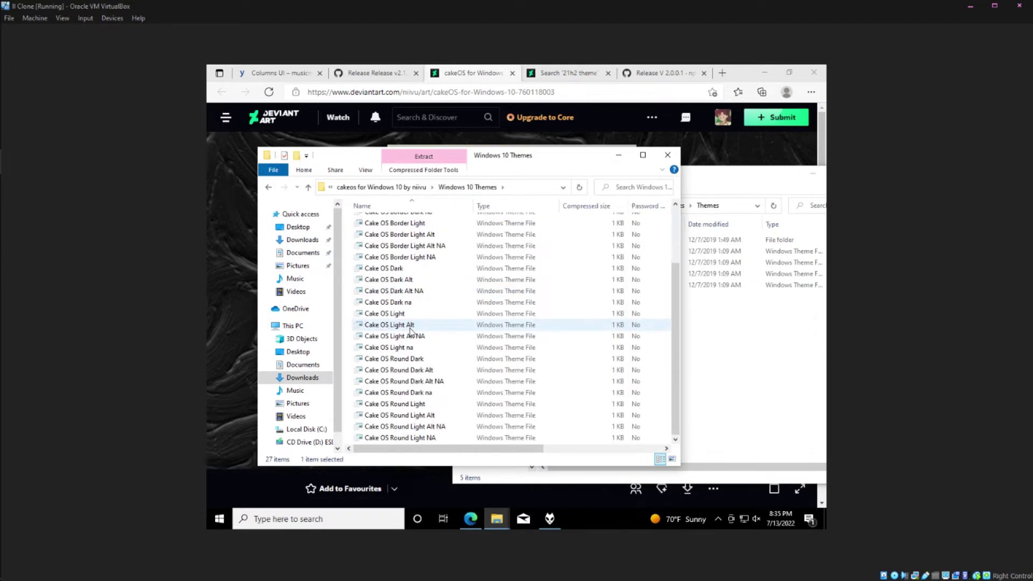
pyautogui.hotkey('ctrl', 'a')
pyautogui.moveTo(421, 359); pyautogui.dragTo(697, 371)
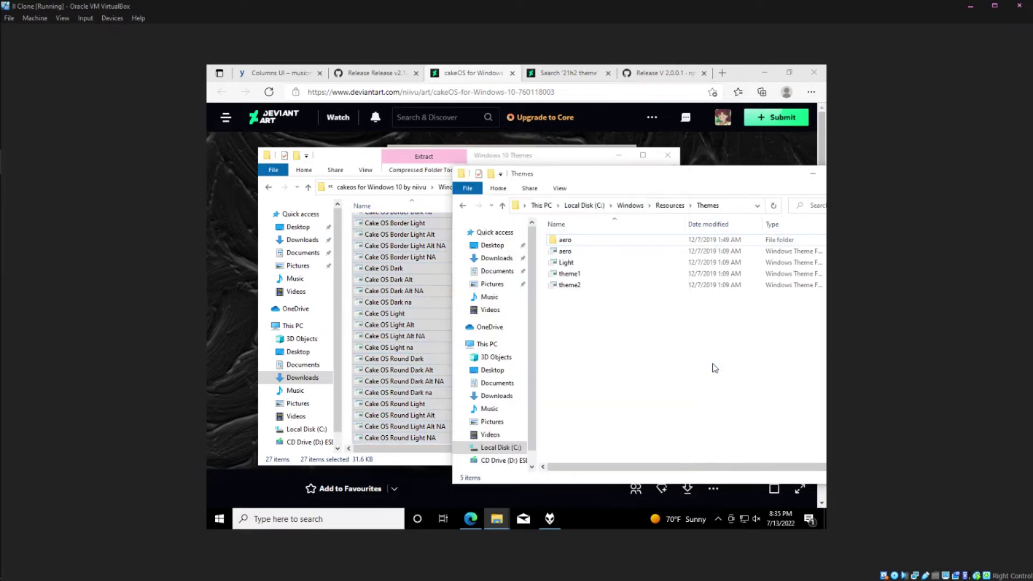
pyautogui.click(340, 224)
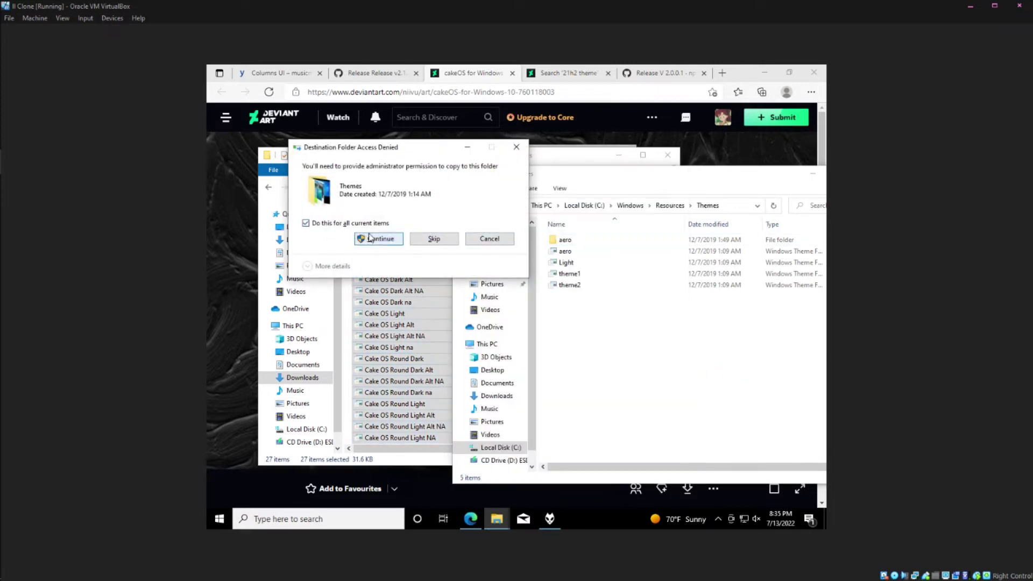
pyautogui.click(376, 239)
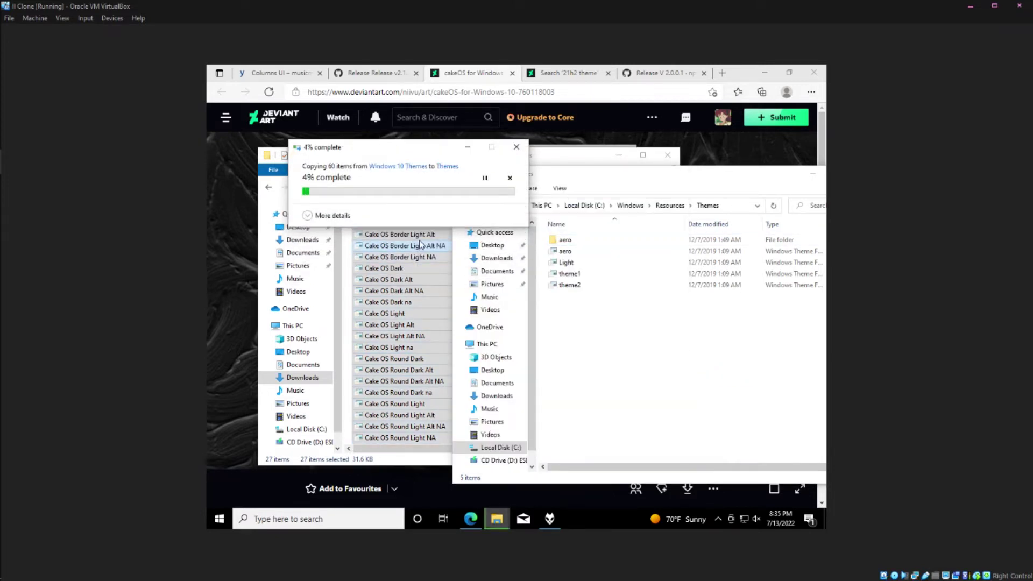
# Run ThemeTool from the Downloads folder as administrator and accept its license.
pyautogui.click(302, 240)
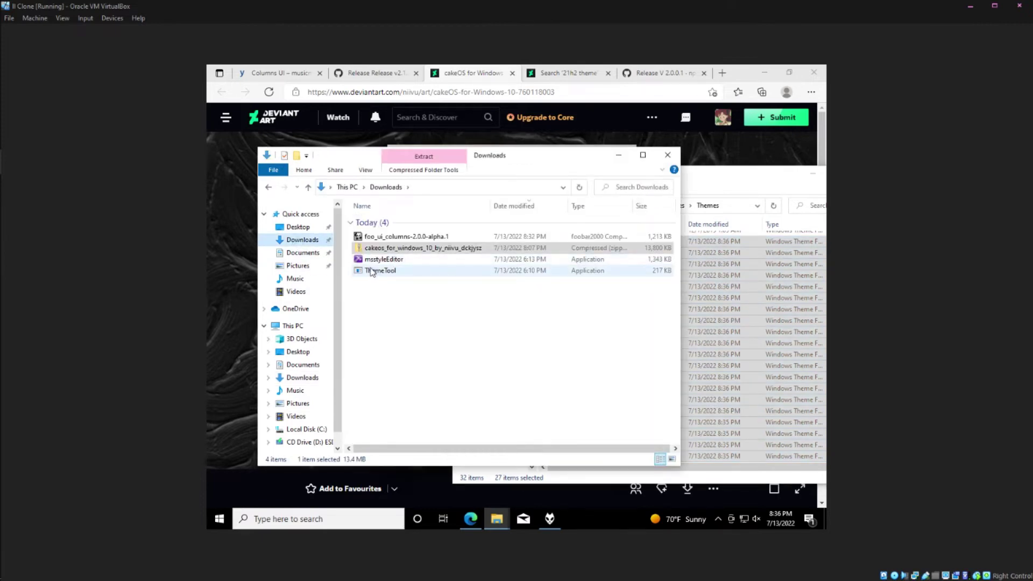
pyautogui.click(371, 272)
pyautogui.rightClick(371, 271)
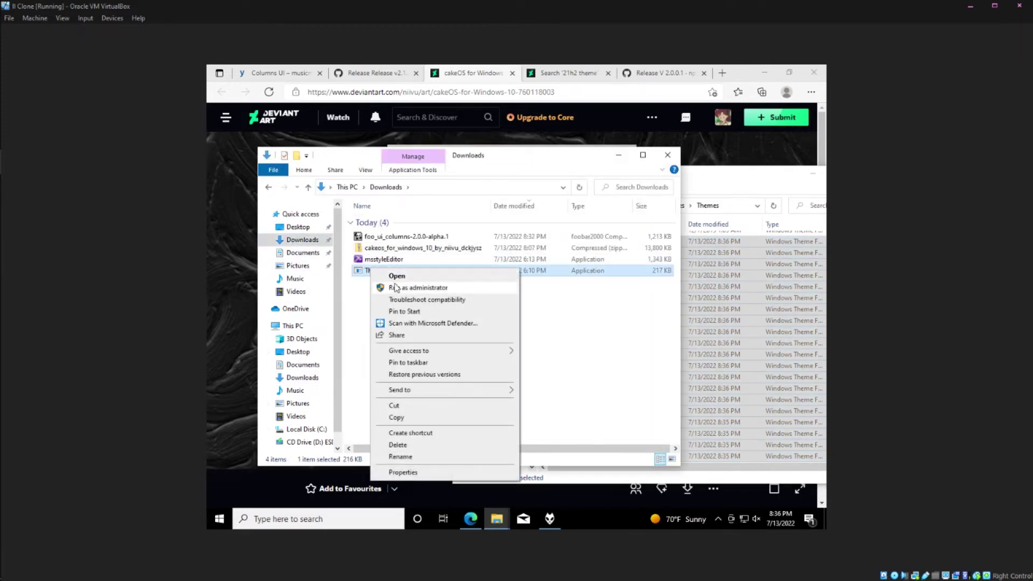
pyautogui.click(396, 287)
pyautogui.click(473, 364)
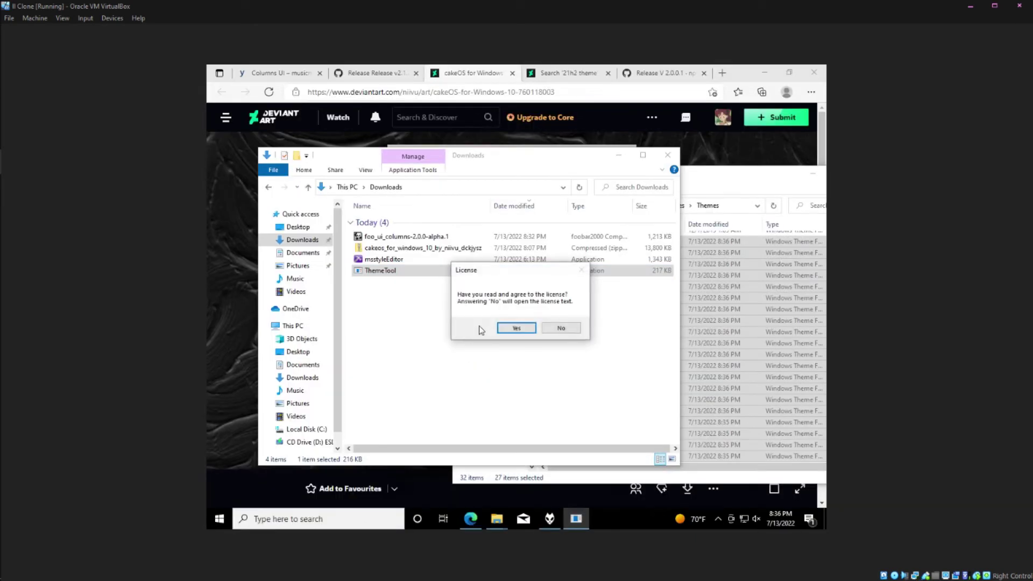
pyautogui.click(510, 328)
# Install the SecureUxTheme patcher with only Rename DefaultColors enabled and reboot Windows.
pyautogui.moveTo(429, 79); pyautogui.dragTo(518, 154)
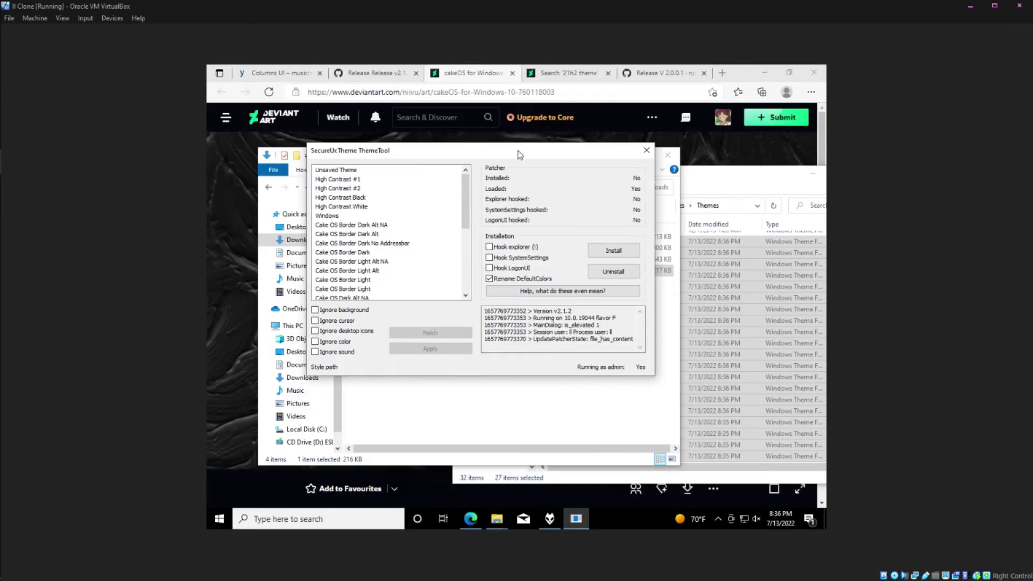
pyautogui.click(609, 252)
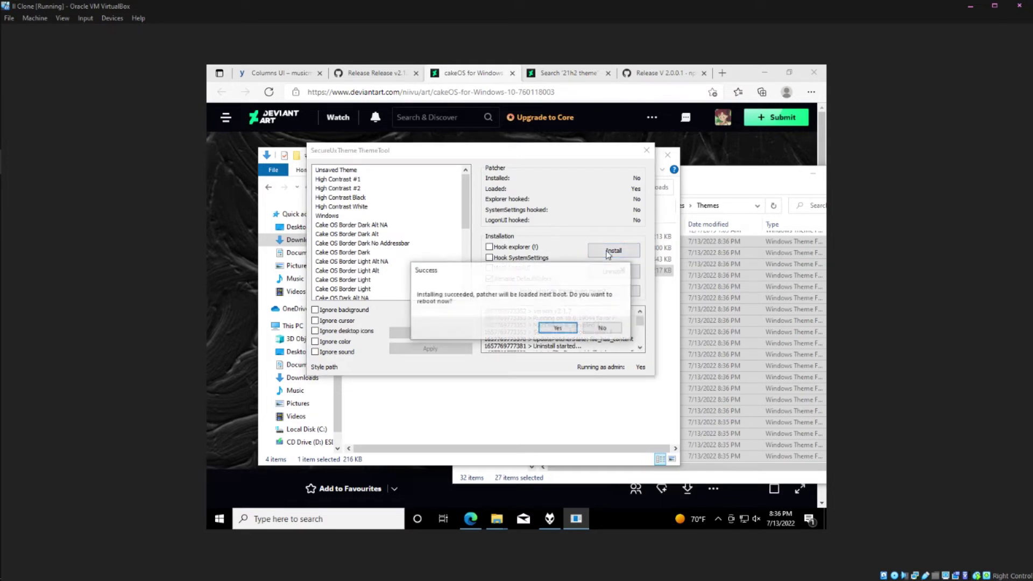
pyautogui.click(570, 328)
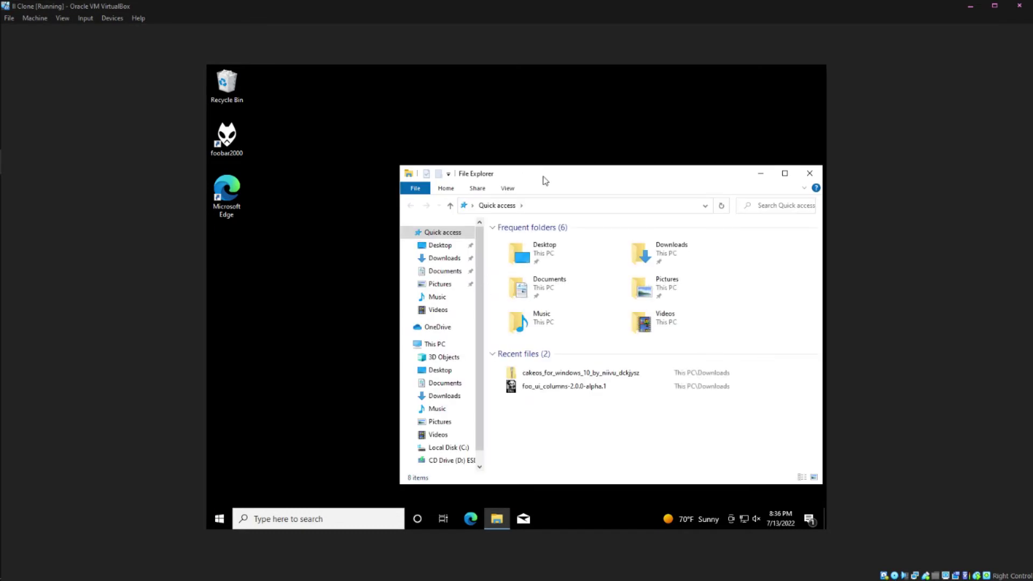
# Reopen ThemeTool from Downloads with administrator rights after the reboot and agree to the license.
pyautogui.moveTo(545, 181); pyautogui.dragTo(502, 173)
pyautogui.click(402, 250)
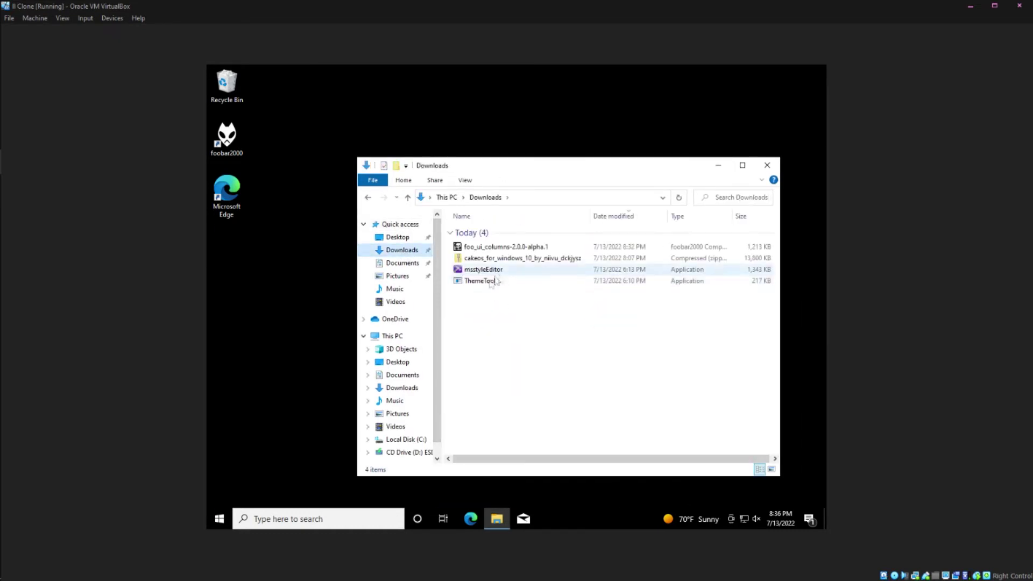
pyautogui.rightClick(487, 282)
pyautogui.click(517, 302)
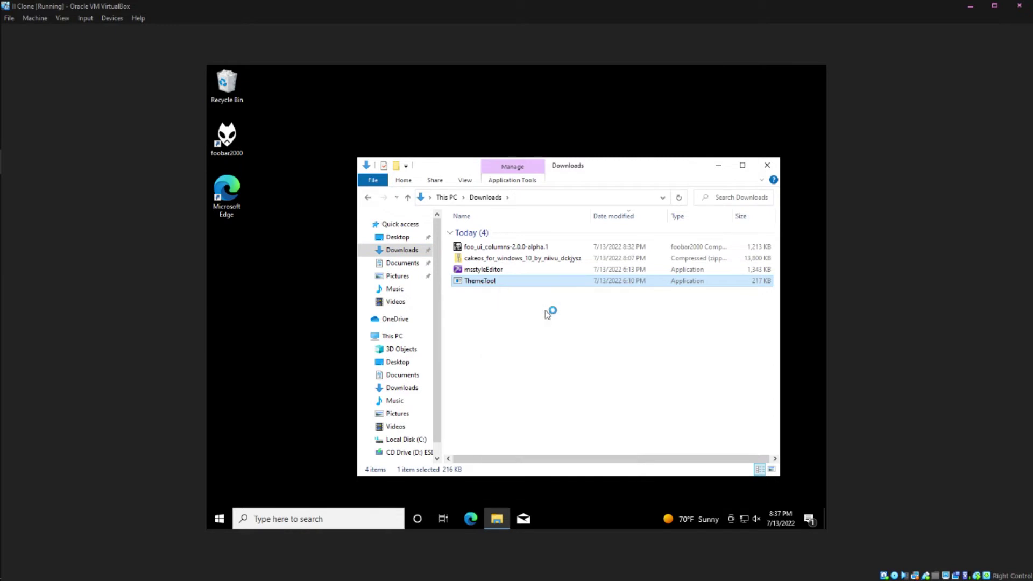
pyautogui.click(454, 369)
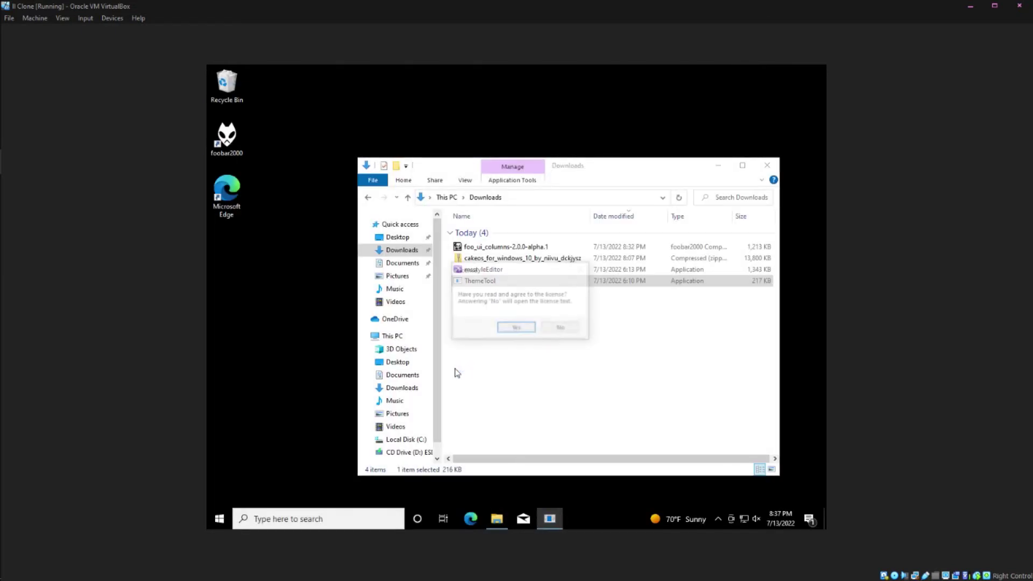
pyautogui.click(514, 327)
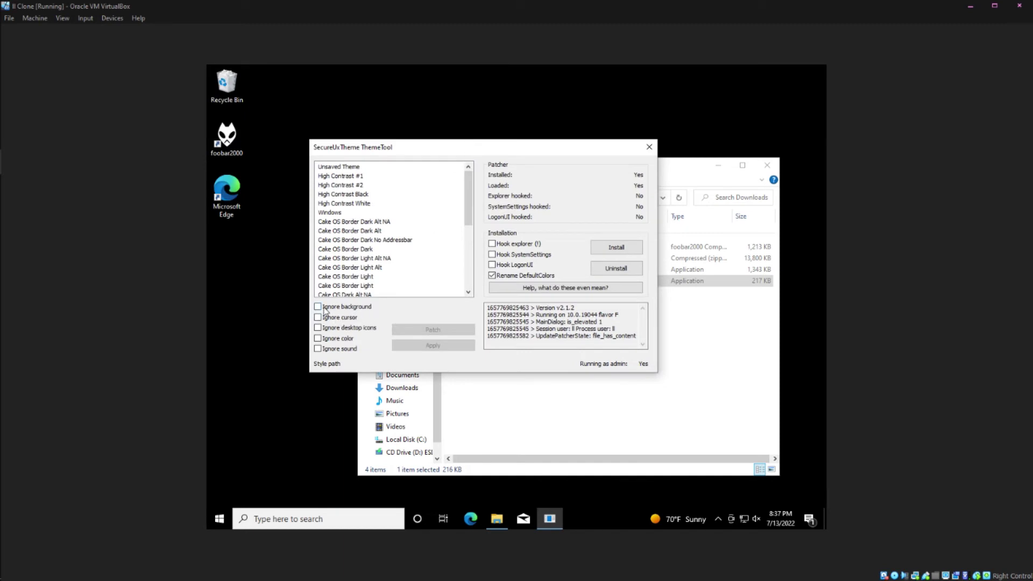
# Set ThemeTool to ignore the theme's background, cursor, desktop icons, color and sound.
pyautogui.press('Tab')
pyautogui.press('space')
pyautogui.press('Tab')
pyautogui.press('space')
pyautogui.press('Tab')
pyautogui.press('space')
pyautogui.press('Tab')
pyautogui.press('space')
# Patch and apply the Cake OS Dark Alt theme.
pyautogui.scroll(-2, 380, 271)
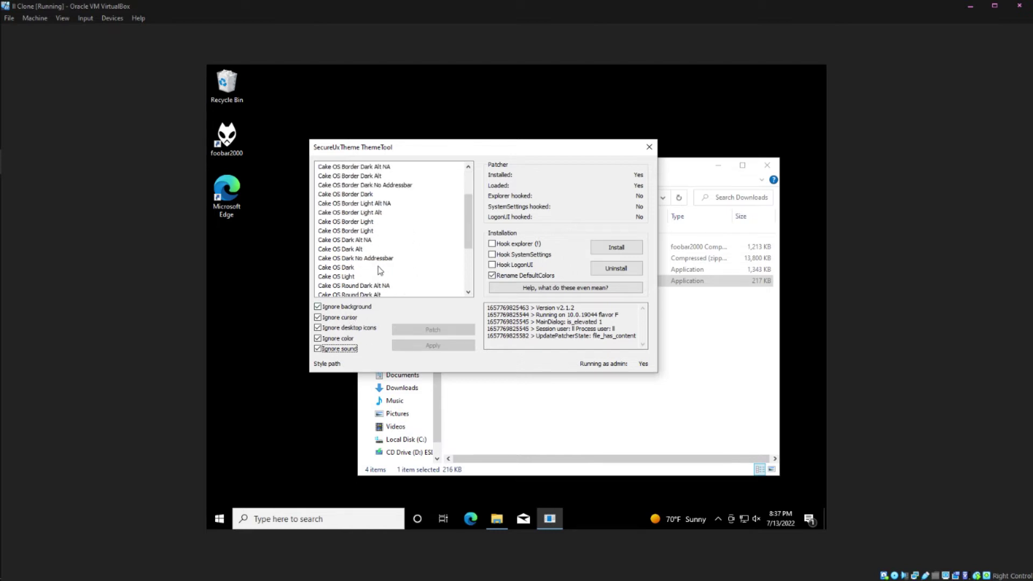
pyautogui.click(361, 258)
pyautogui.click(357, 251)
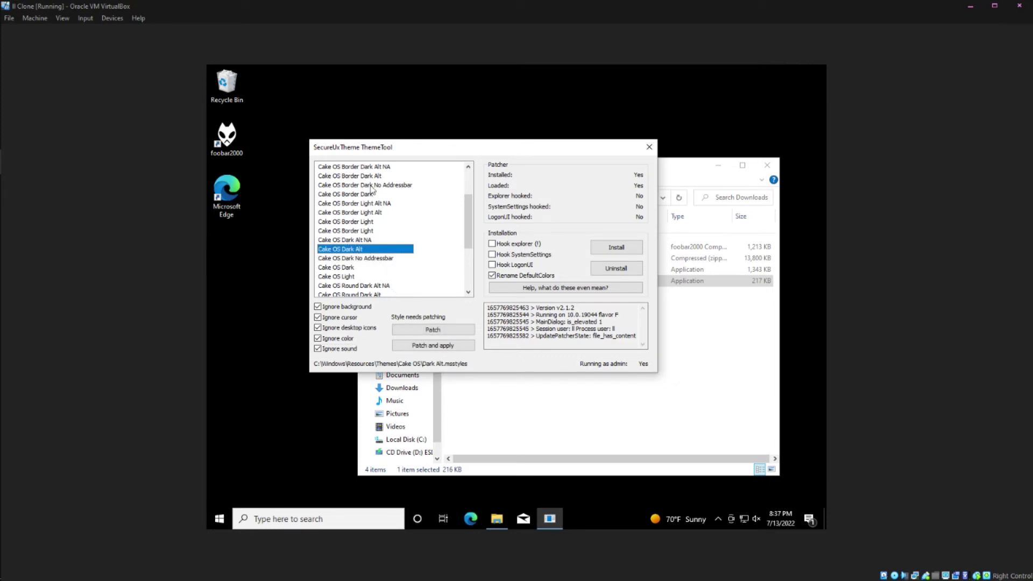
pyautogui.click(437, 348)
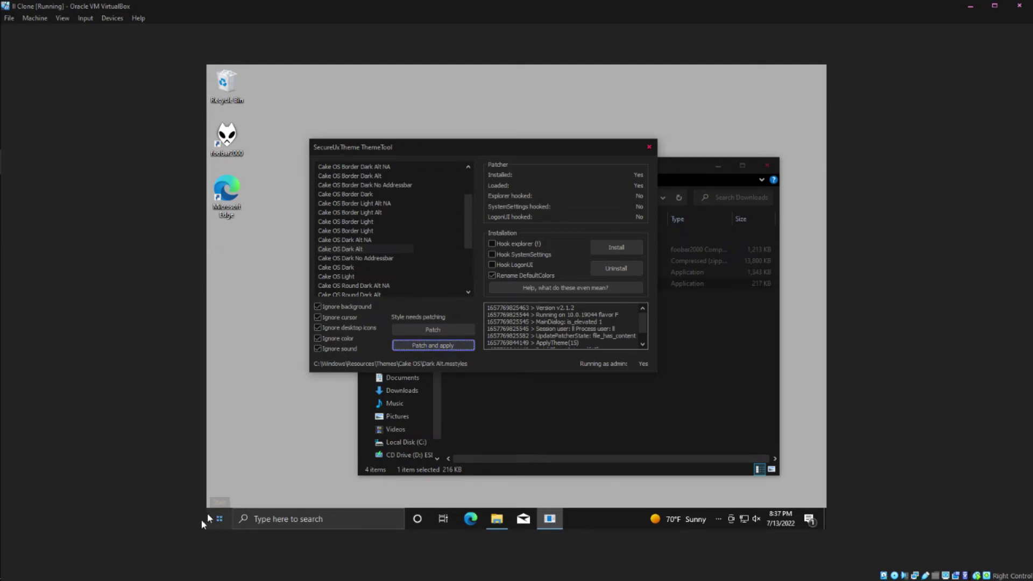
# Launch foobar2000 to check its look under the applied theme, and minimize its window.
pyautogui.click(222, 518)
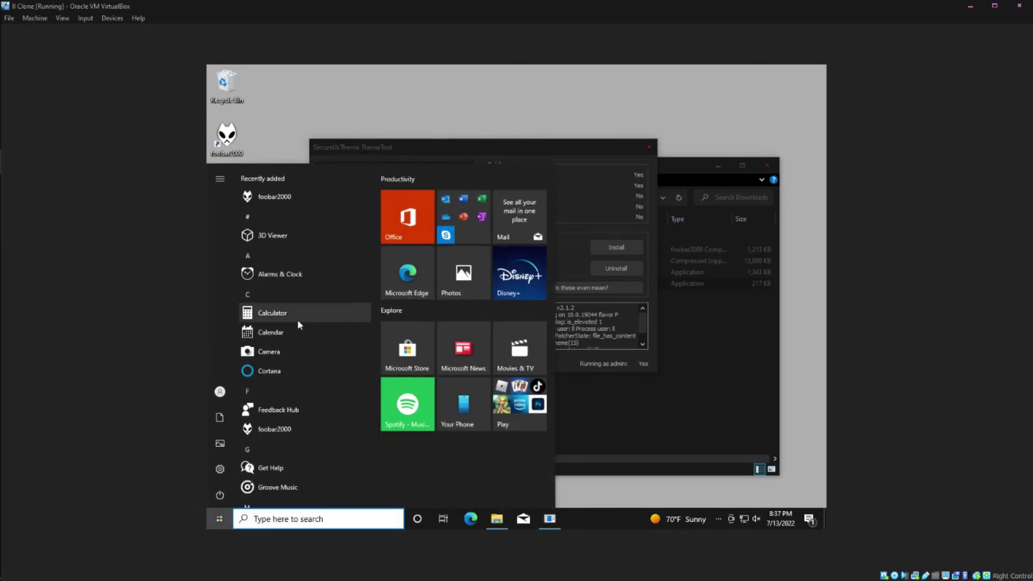
pyautogui.click(276, 195)
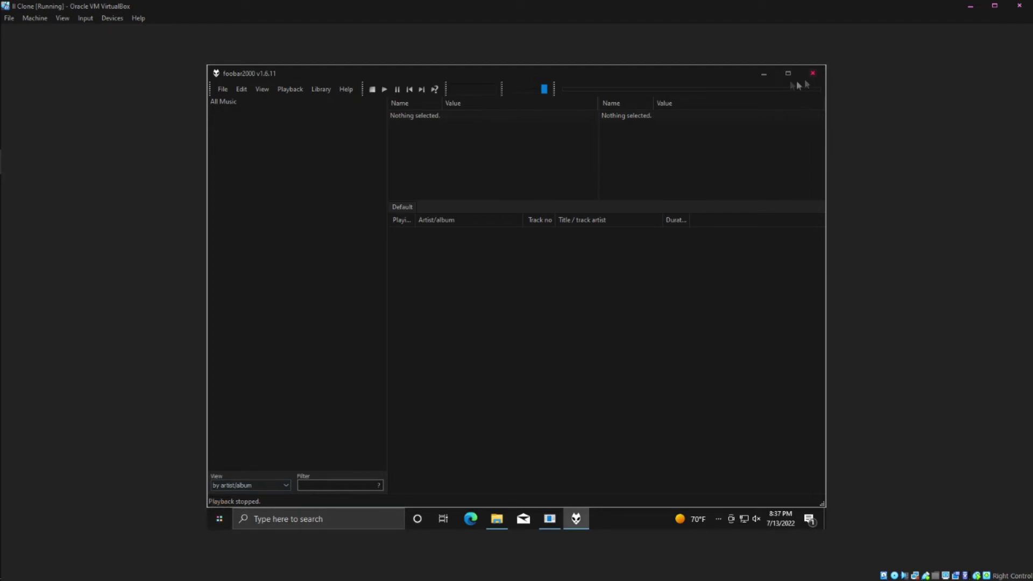
pyautogui.click(763, 74)
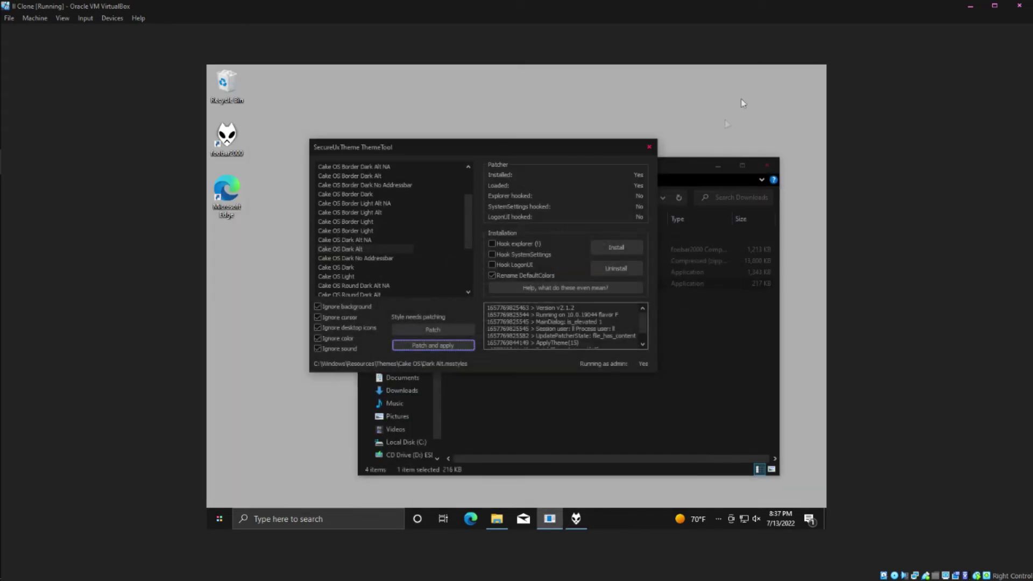
# Run msstyleEditor from the Downloads folder as administrator and allow it to make changes.
pyautogui.click(687, 357)
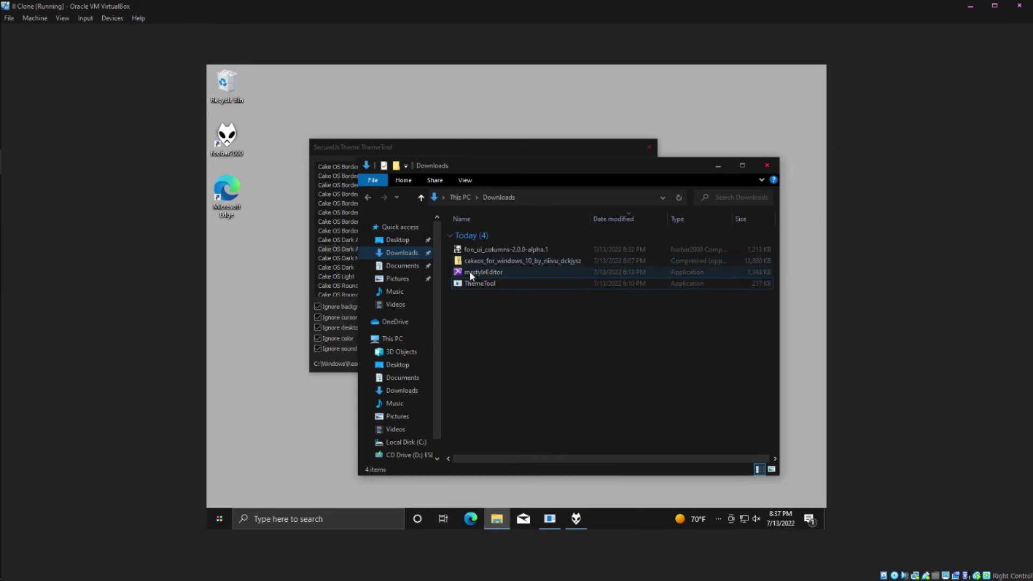
pyautogui.rightClick(473, 273)
pyautogui.click(513, 297)
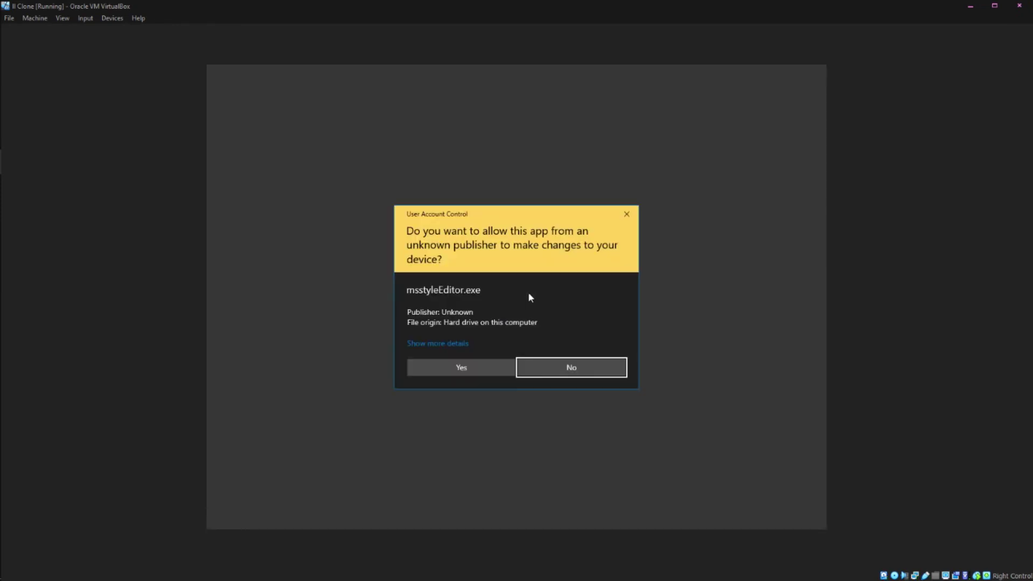
pyautogui.click(462, 369)
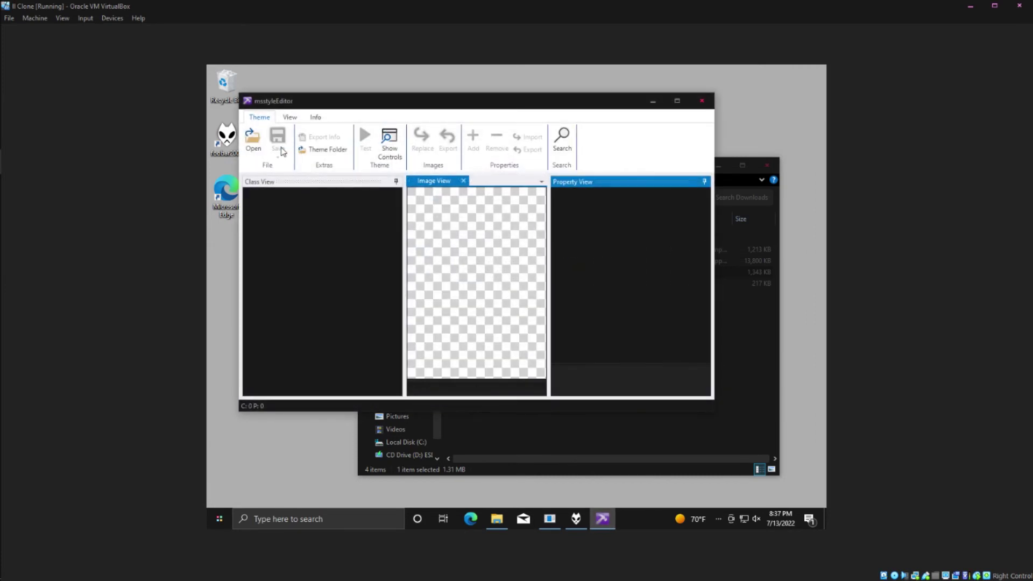
# Open the Dark Alt visual style from the C:\Windows\Resources\Themes\cake OS folder.
pyautogui.click(253, 141)
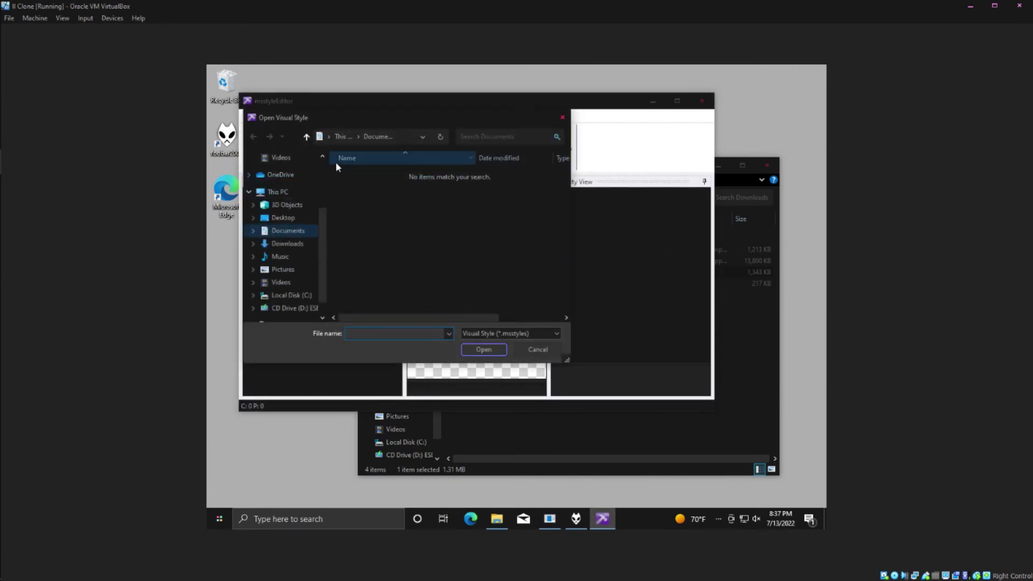
pyautogui.click(304, 192)
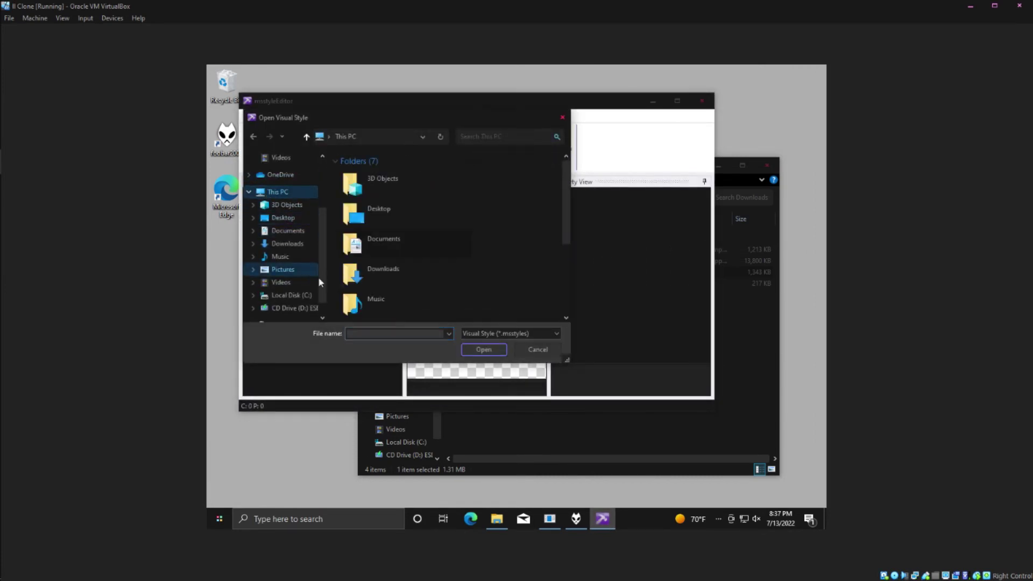
pyautogui.scroll(-3, 374, 273)
pyautogui.doubleClick(380, 273)
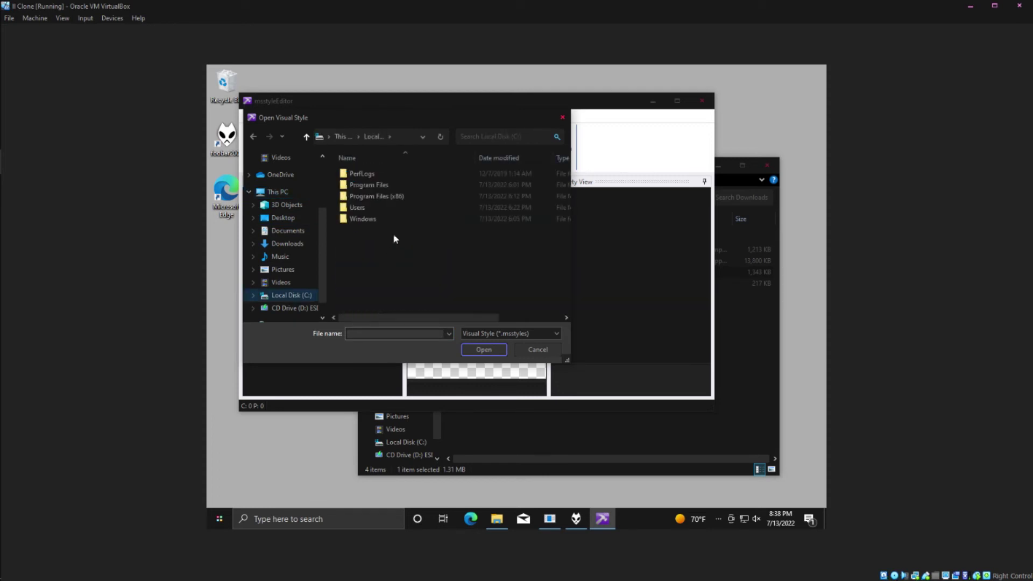
pyautogui.doubleClick(368, 219)
pyautogui.doubleClick(372, 186)
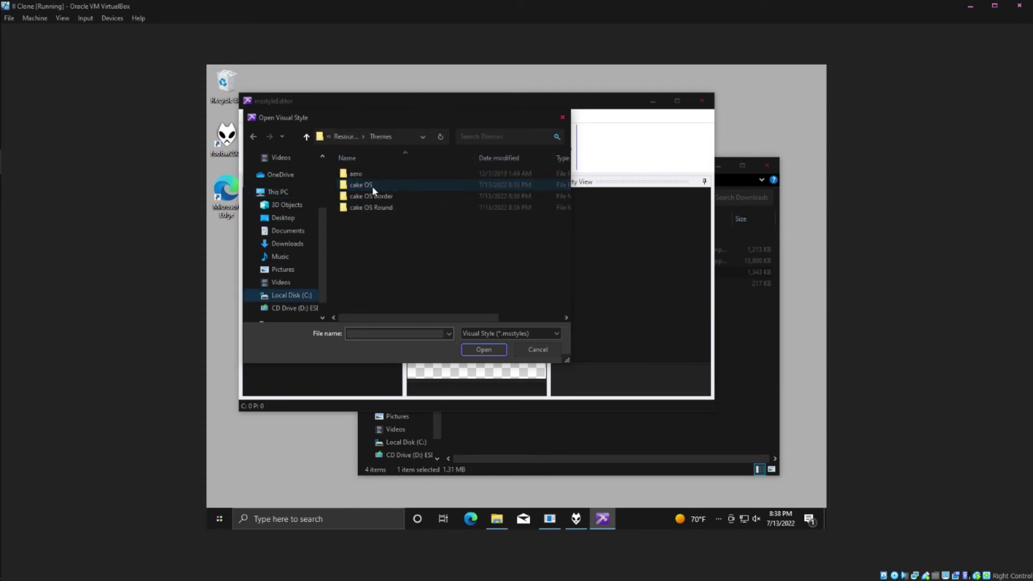
pyautogui.doubleClick(373, 185)
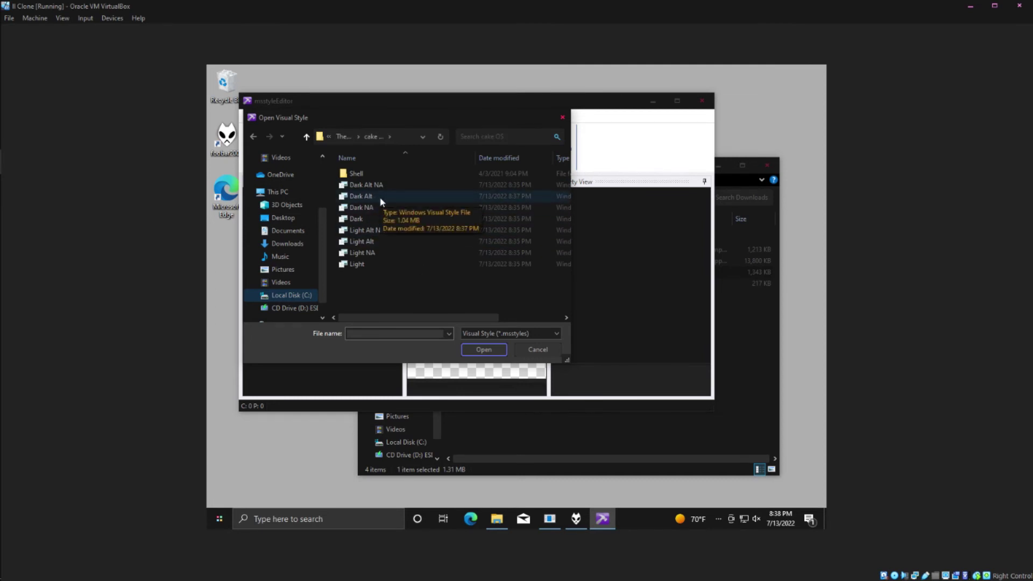
pyautogui.doubleClick(362, 196)
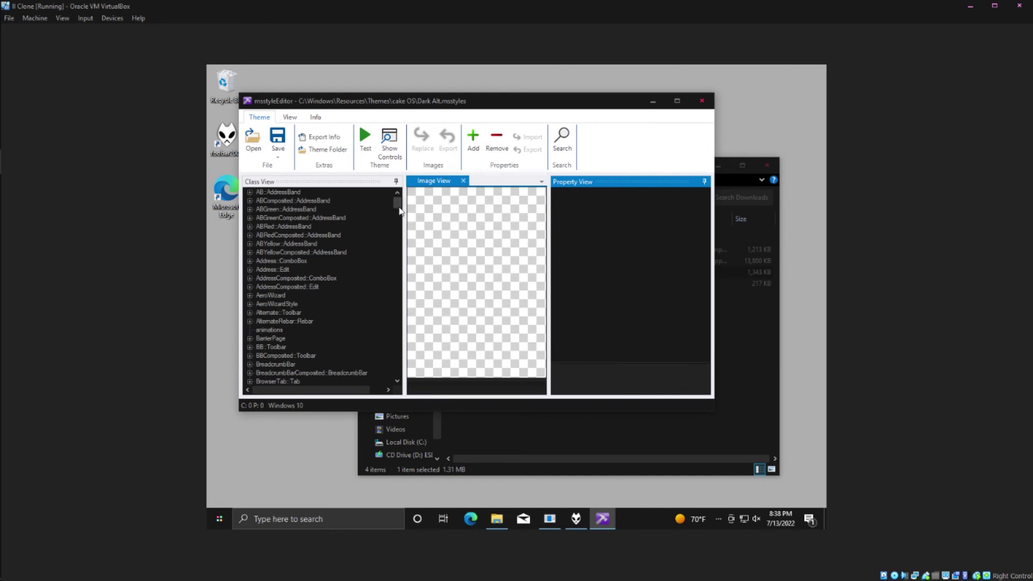
# Examine the PEARLICON images of the TaskbarPearl class at their different sizes, finishing on image 2.
pyautogui.moveTo(399, 207); pyautogui.dragTo(405, 362)
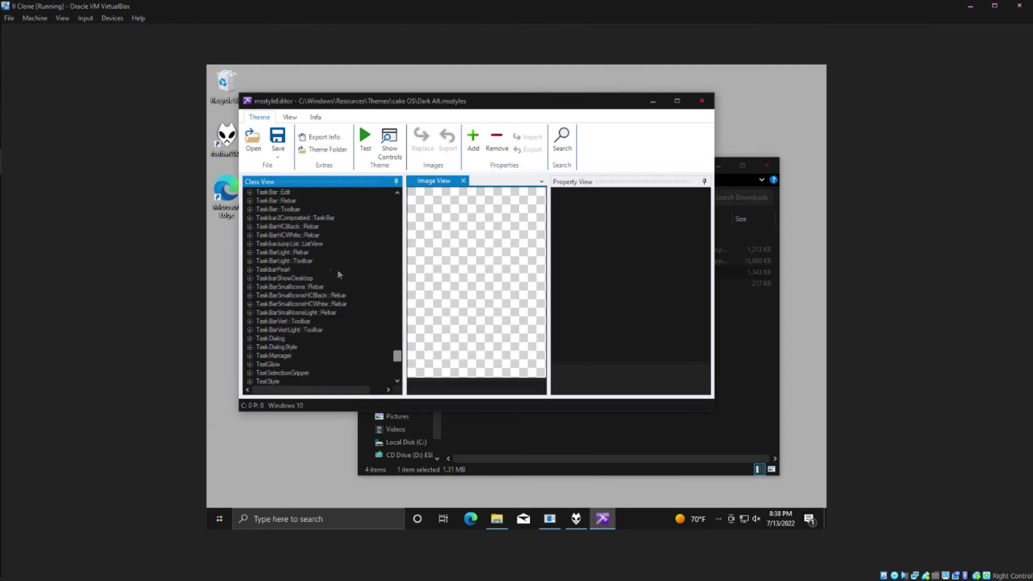
pyautogui.click(267, 271)
pyautogui.click(250, 270)
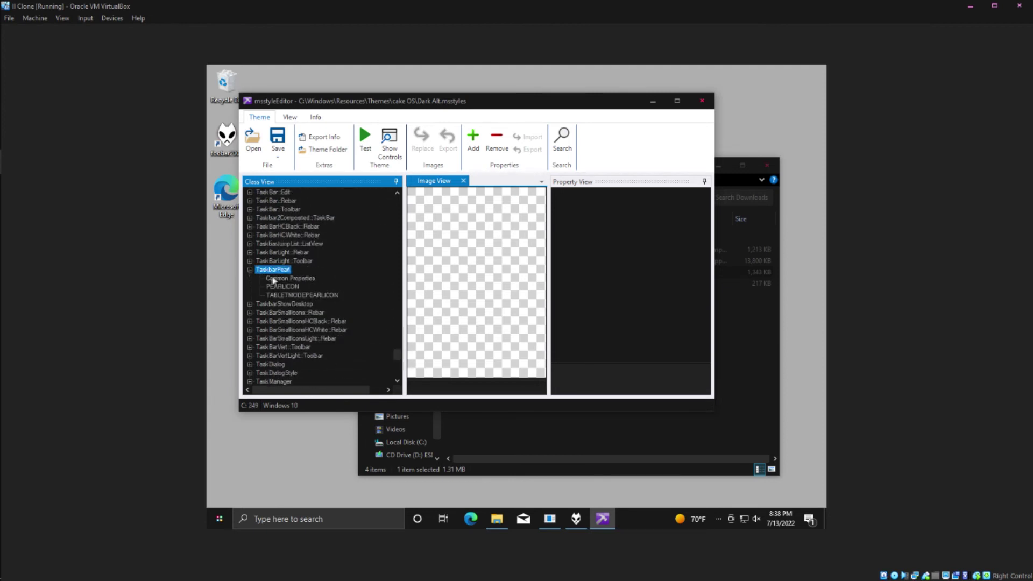
pyautogui.click(291, 279)
pyautogui.click(299, 287)
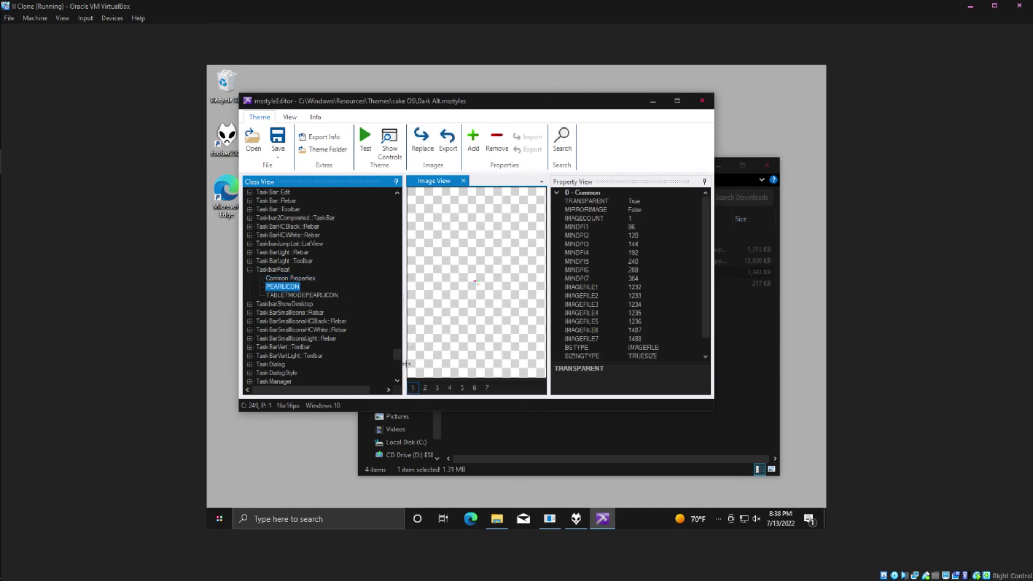
pyautogui.click(425, 387)
pyautogui.click(450, 387)
pyautogui.click(462, 387)
pyautogui.click(475, 388)
pyautogui.click(425, 387)
# View the customized foobar2000 on the host machine, and compare it with foobar2000 in the virtual machine.
pyautogui.moveTo(37, 105)
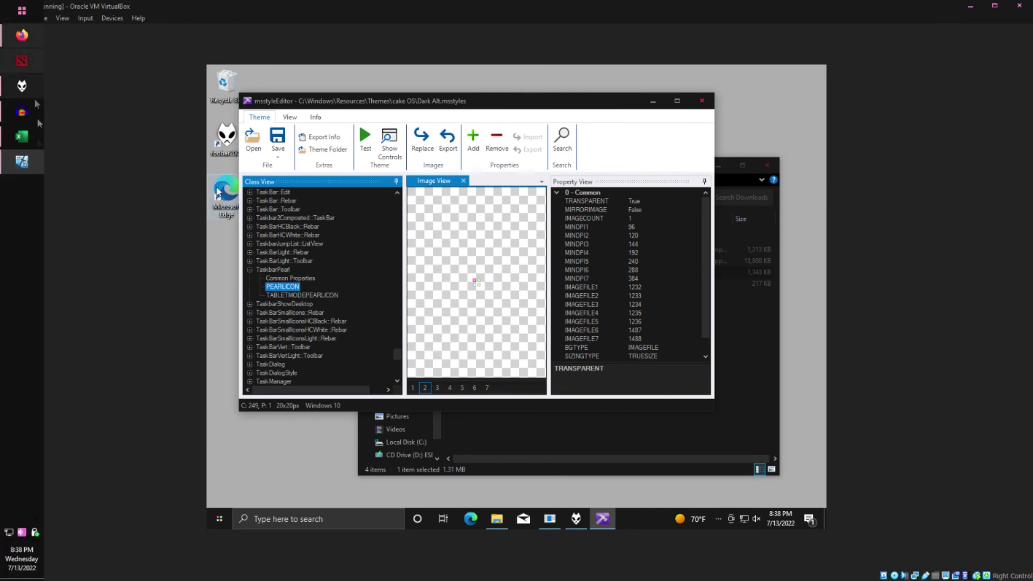
pyautogui.click(21, 86)
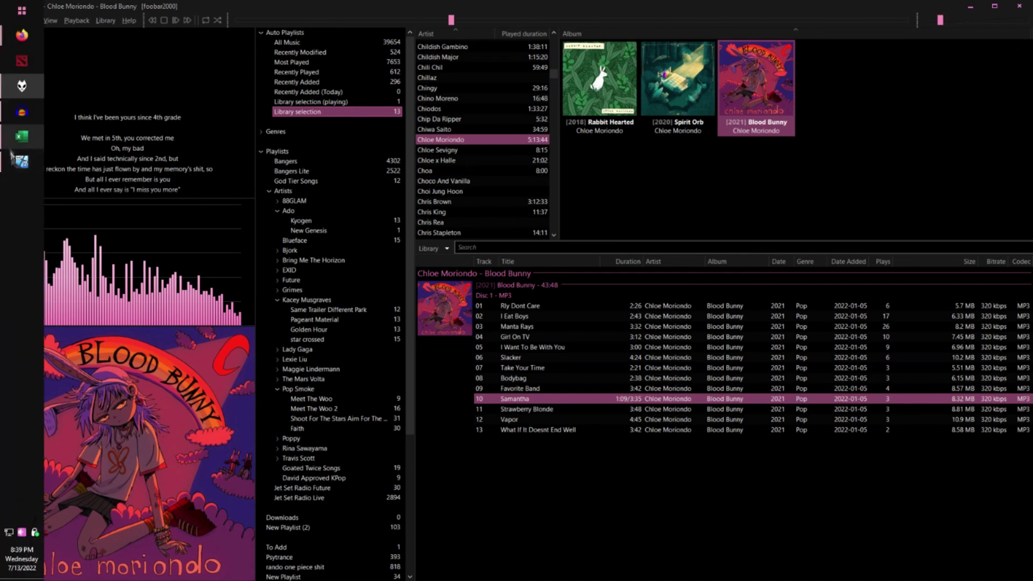
pyautogui.click(16, 162)
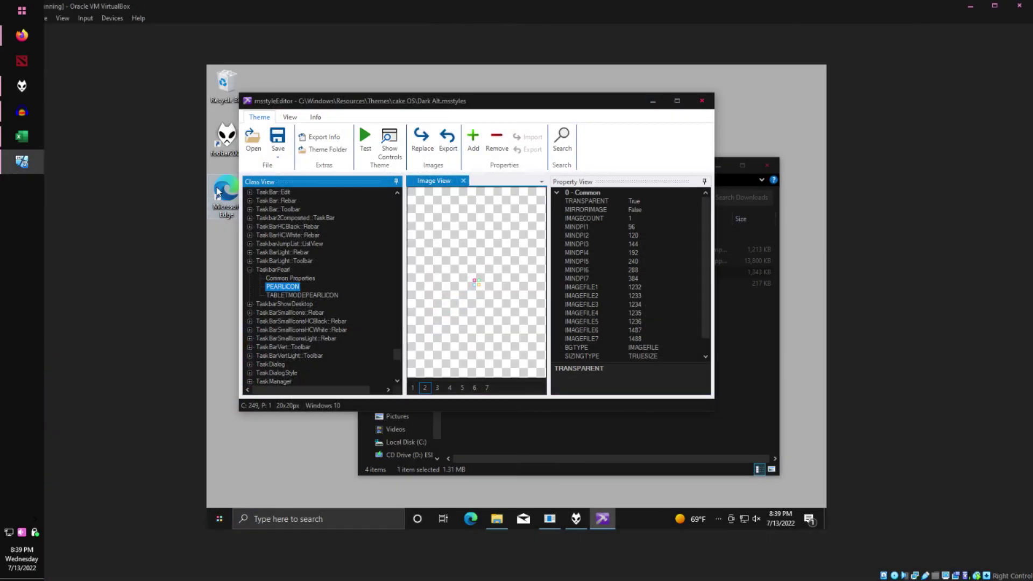
pyautogui.click(576, 519)
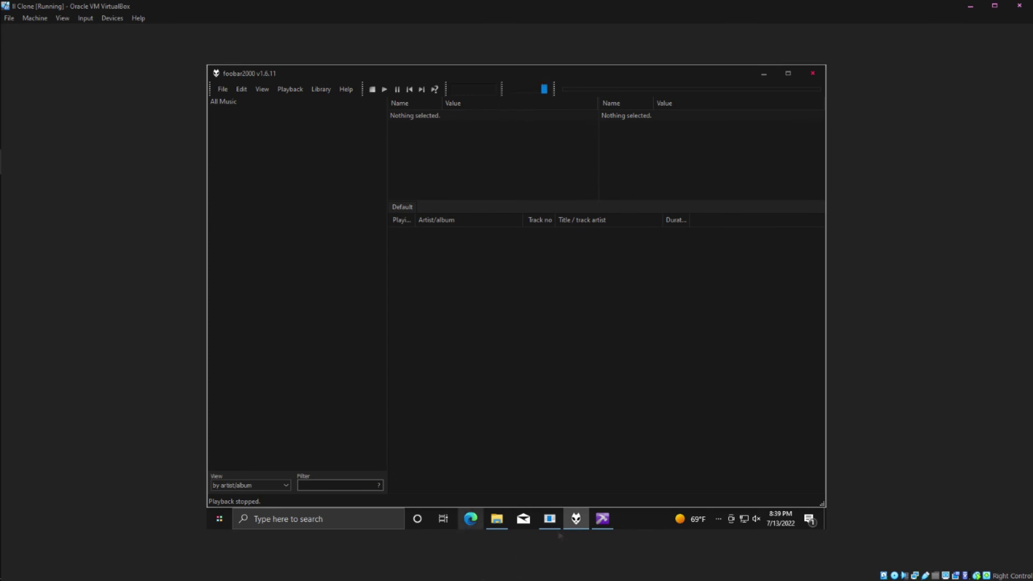
# Switch back to msstyleEditor, look through the classes above TaskbarPearl, and move the window to uncover foobar2000's toolbar.
pyautogui.click(602, 518)
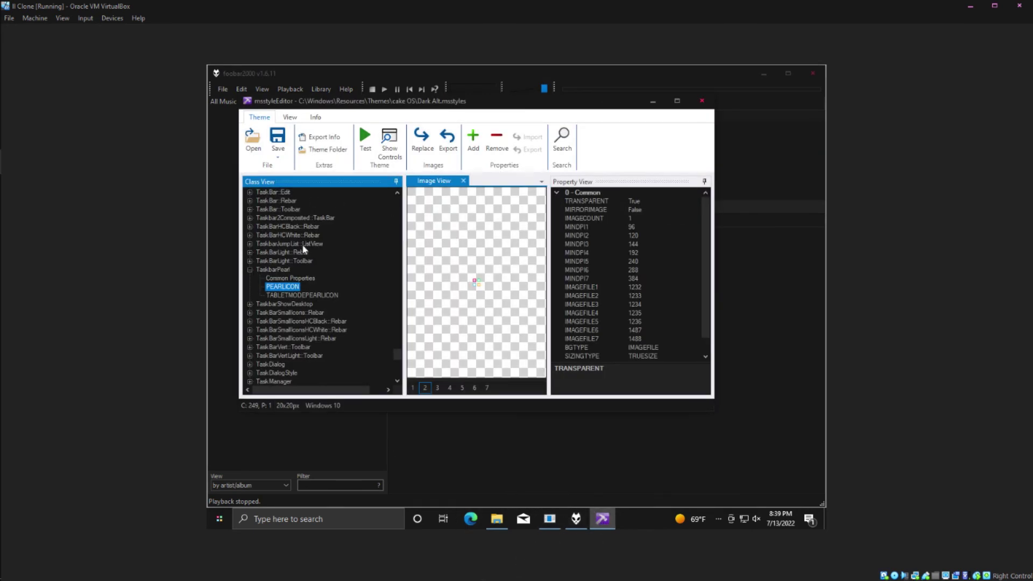
pyautogui.scroll(10, 302, 245)
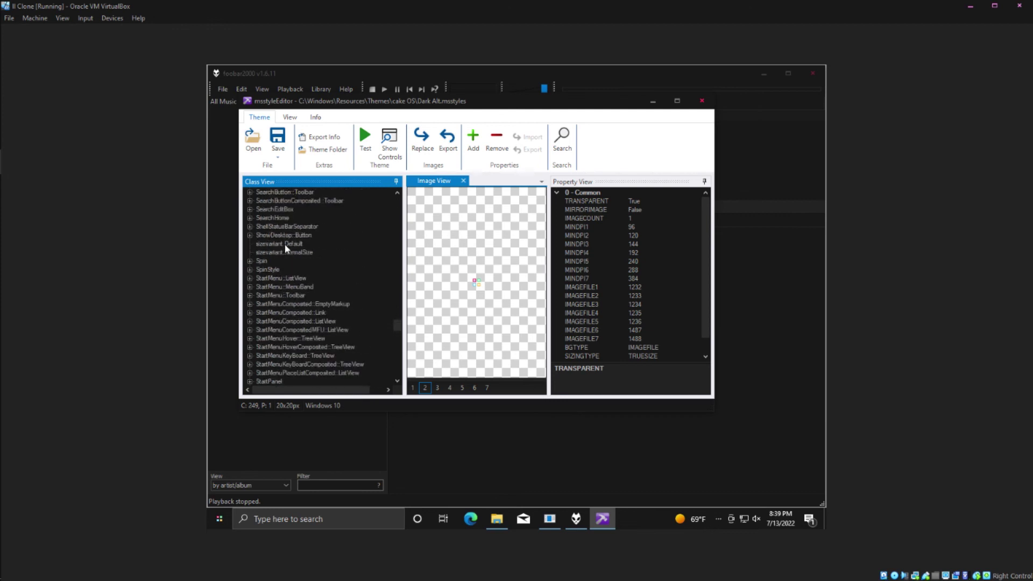
pyautogui.scroll(12, 285, 243)
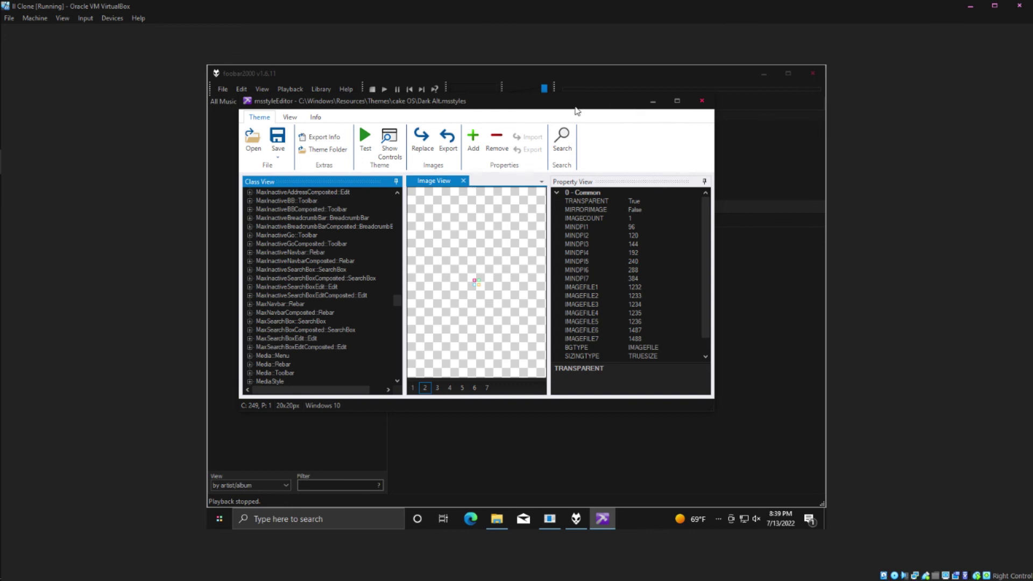
pyautogui.moveTo(573, 105); pyautogui.dragTo(609, 148)
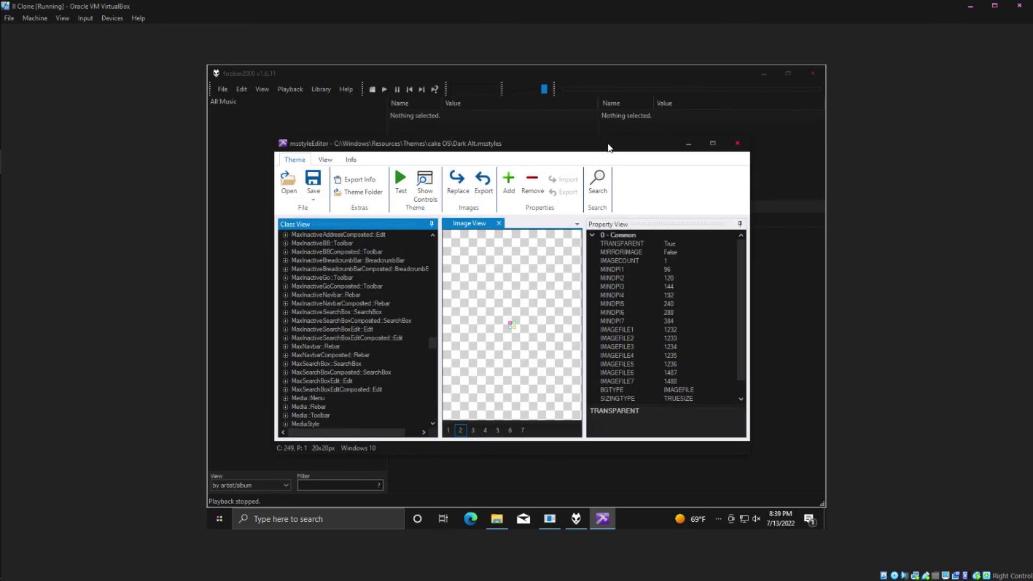
# Switch to Firefox on the host machine.
pyautogui.moveTo(16, 183)
pyautogui.moveTo(14, 42)
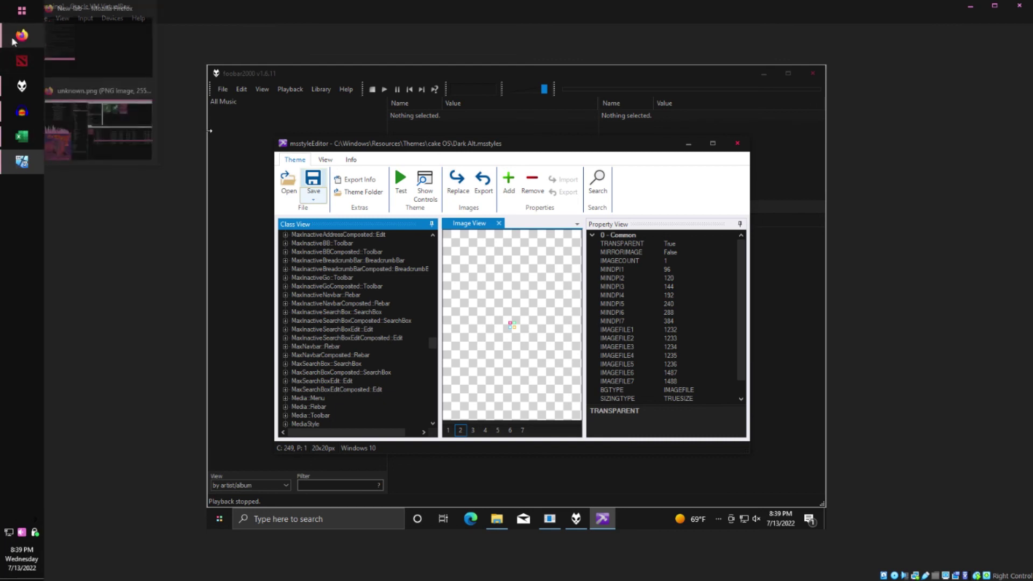